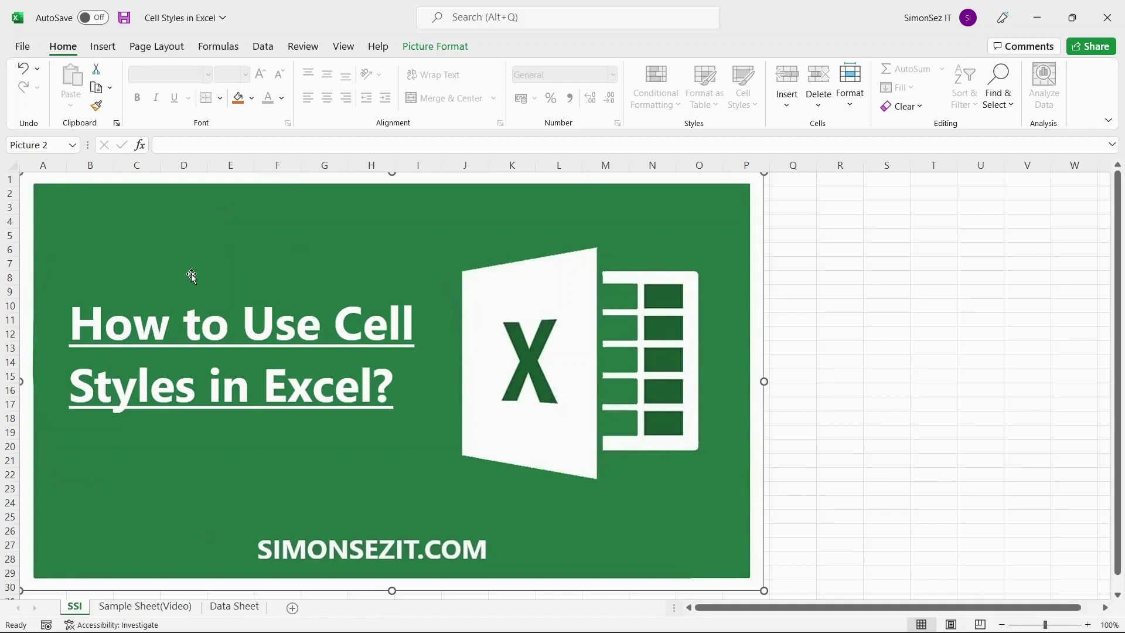
# Switch to the Sample Sheet(Video) tab holding the 2010–2020 automobile sales table.
pyautogui.click(148, 607)
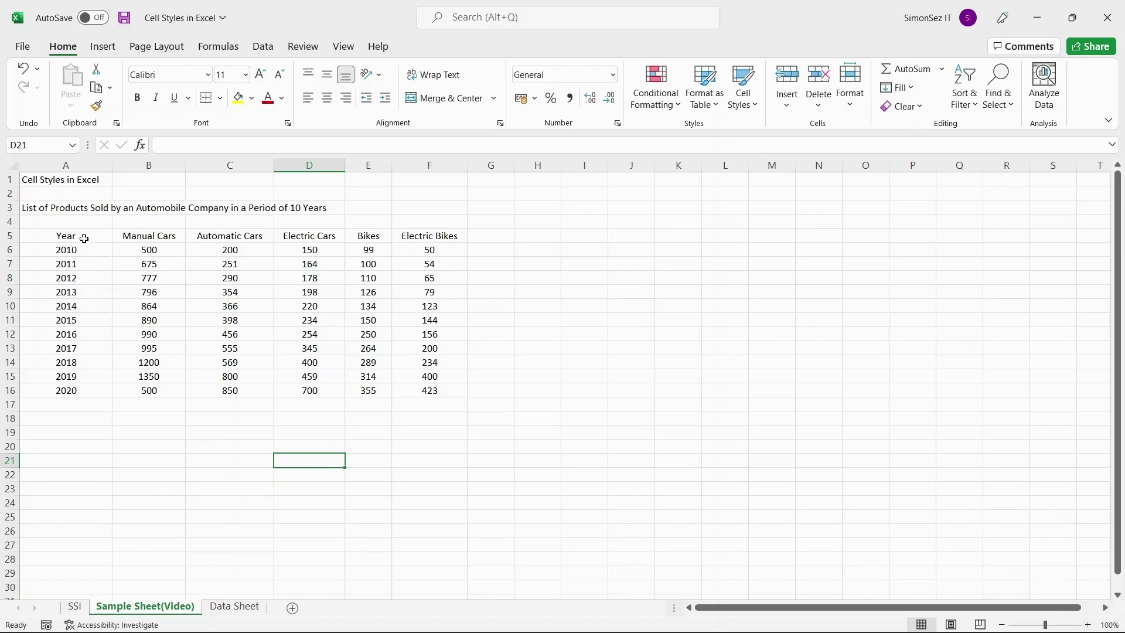
# Apply the Heading 2 cell style to headers A5:F5, Year through Electric Bikes.
pyautogui.moveTo(82, 236); pyautogui.dragTo(415, 233)
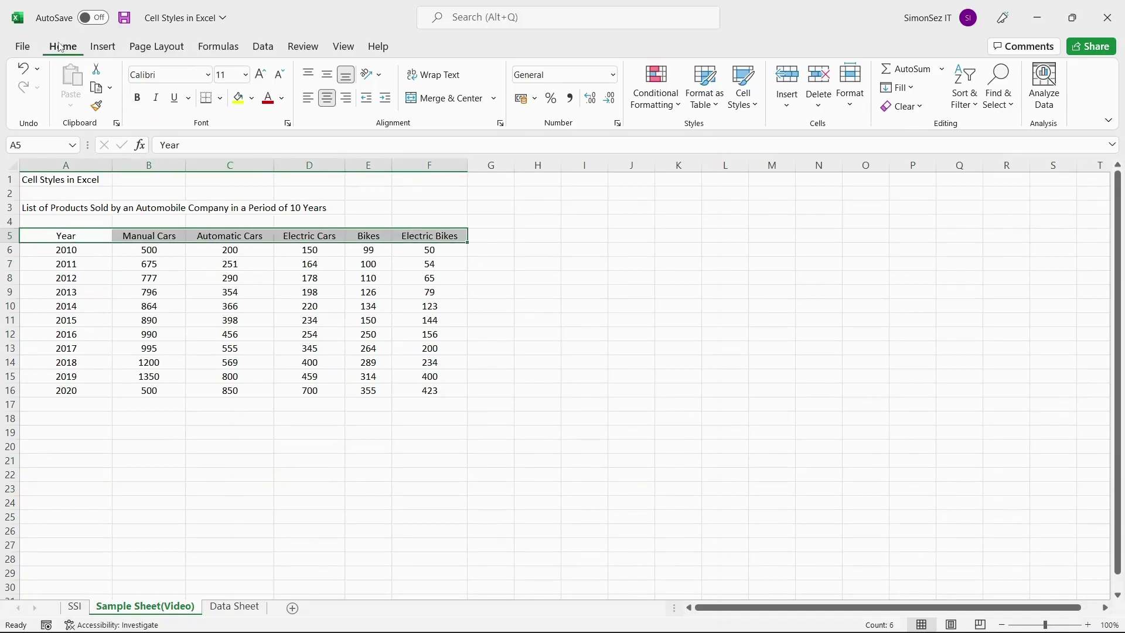
pyautogui.click(756, 107)
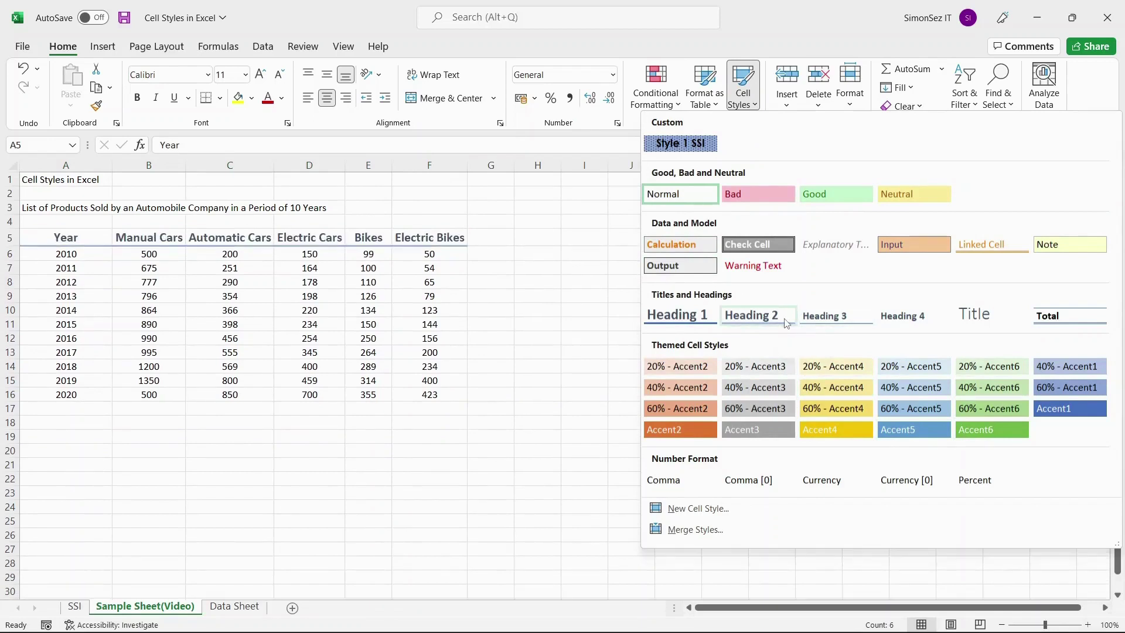
pyautogui.click(785, 322)
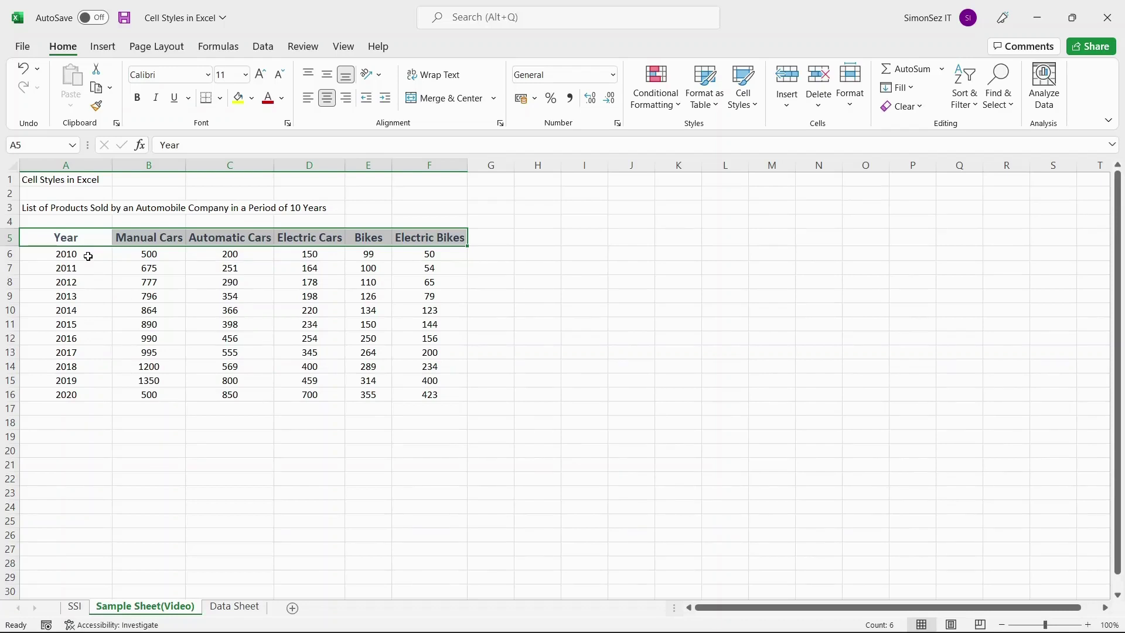
# From rows A6:F7, begin a new cell style named 'Style 1 Sample'.
pyautogui.moveTo(88, 256); pyautogui.dragTo(423, 274)
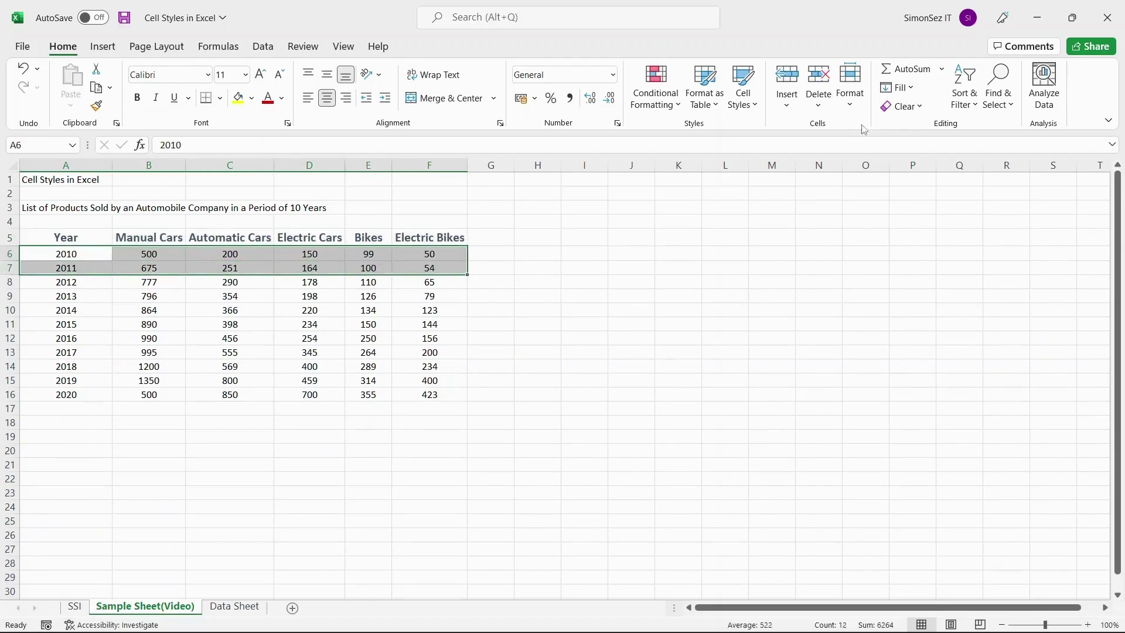
pyautogui.click(745, 111)
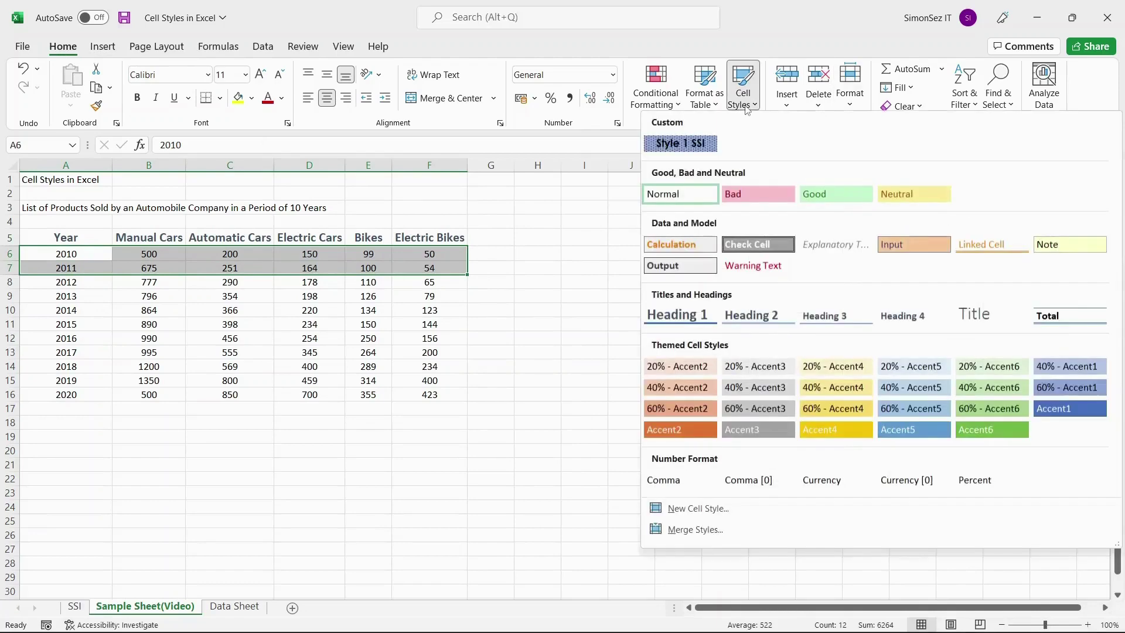
pyautogui.click(721, 508)
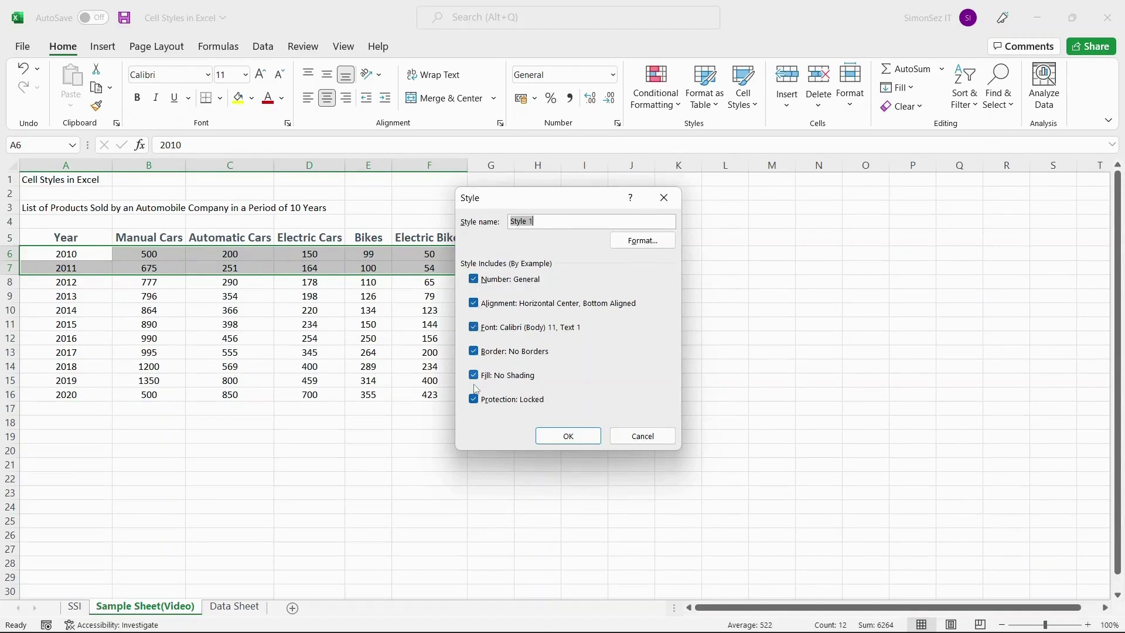
pyautogui.click(548, 220)
pyautogui.write('Sample')
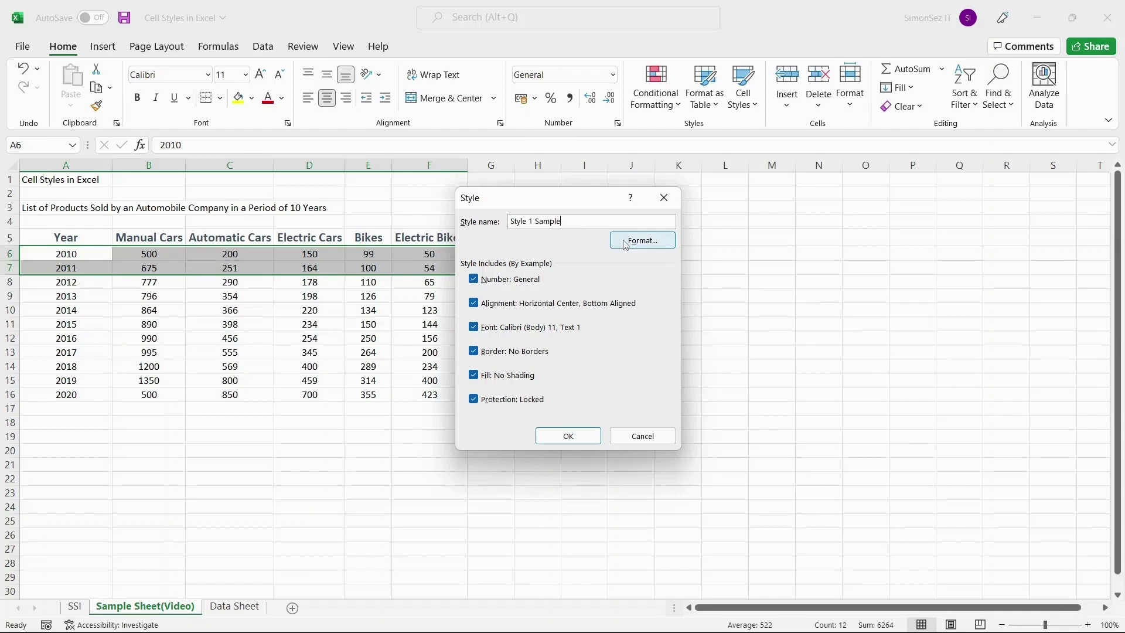
# Review Style 1 Sample's format: General, centered, Calibri 11, no borders, no fill, locked.
pyautogui.click(643, 245)
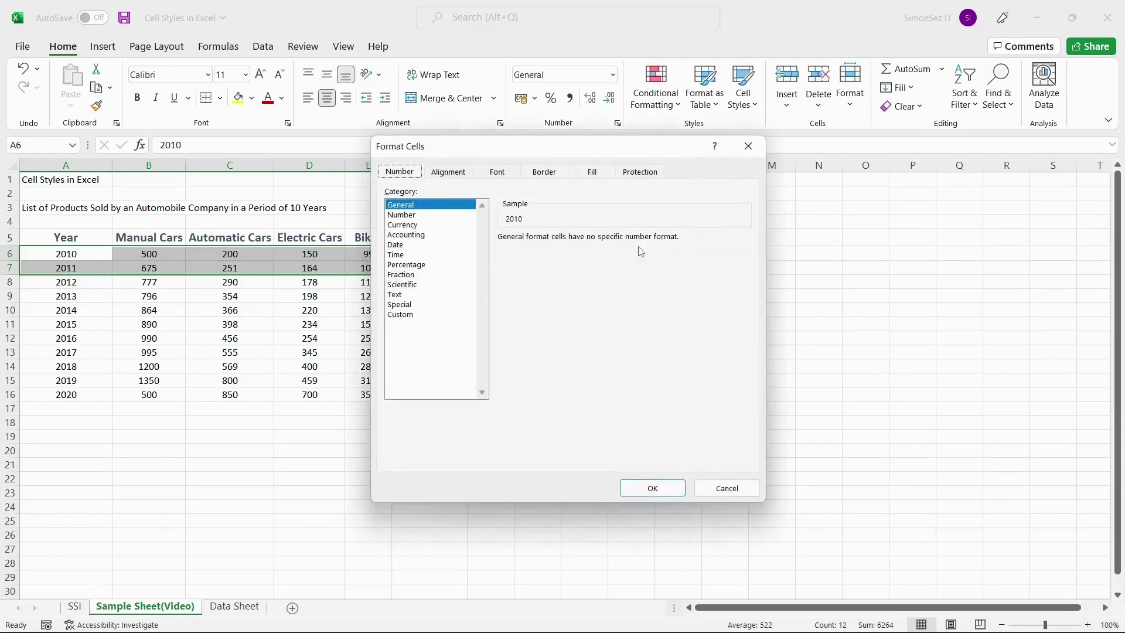
pyautogui.click(449, 171)
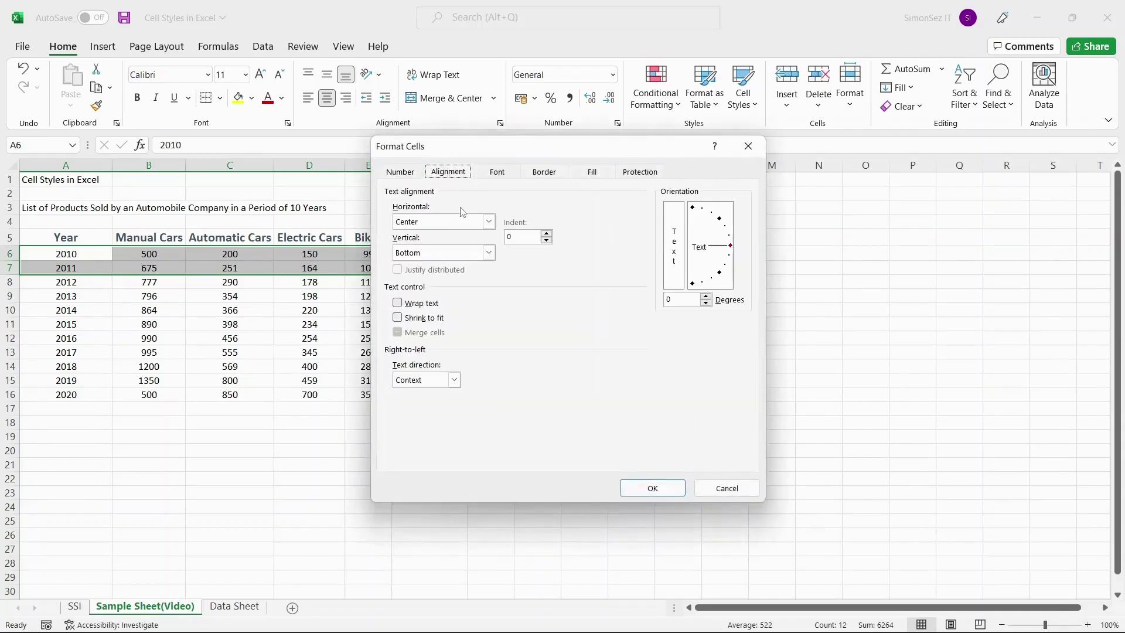
pyautogui.click(497, 173)
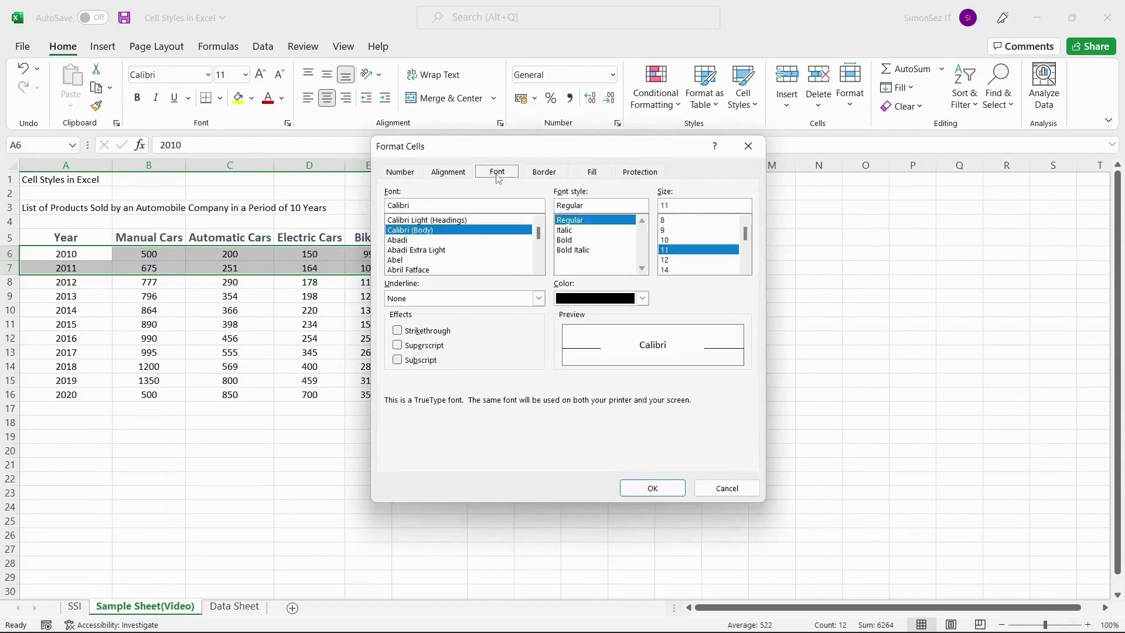
pyautogui.click(549, 173)
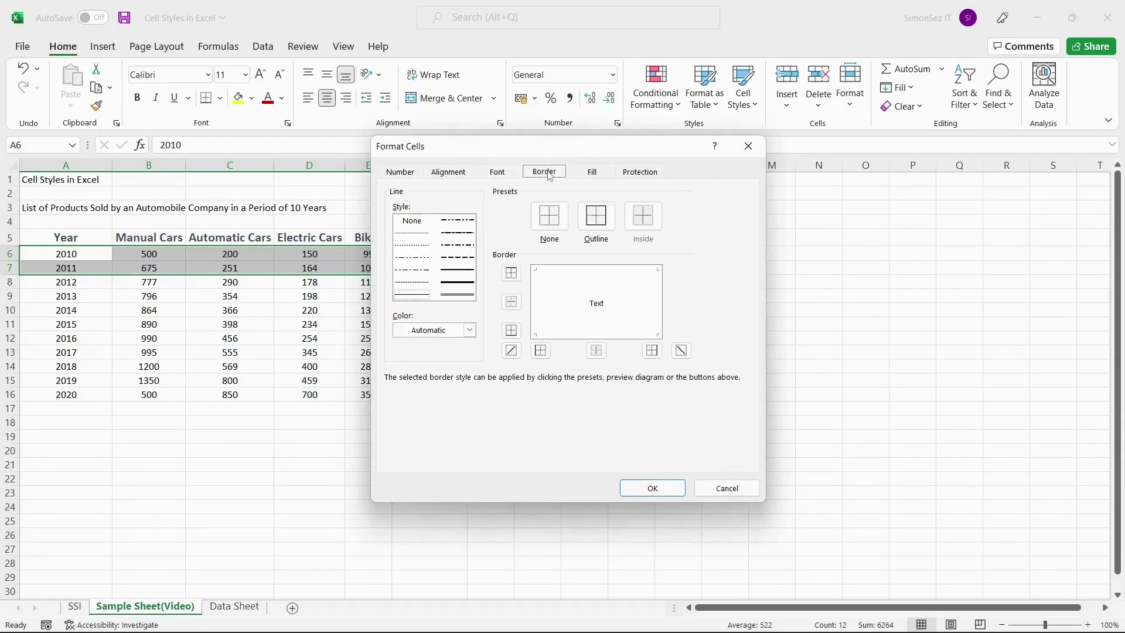
pyautogui.click(591, 173)
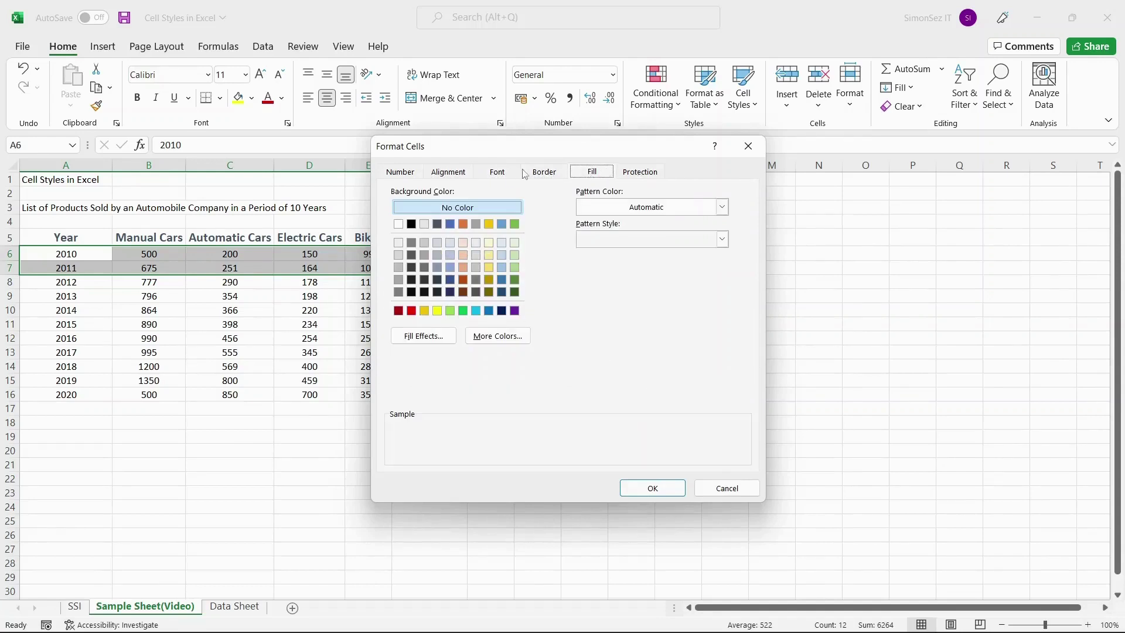
pyautogui.click(633, 174)
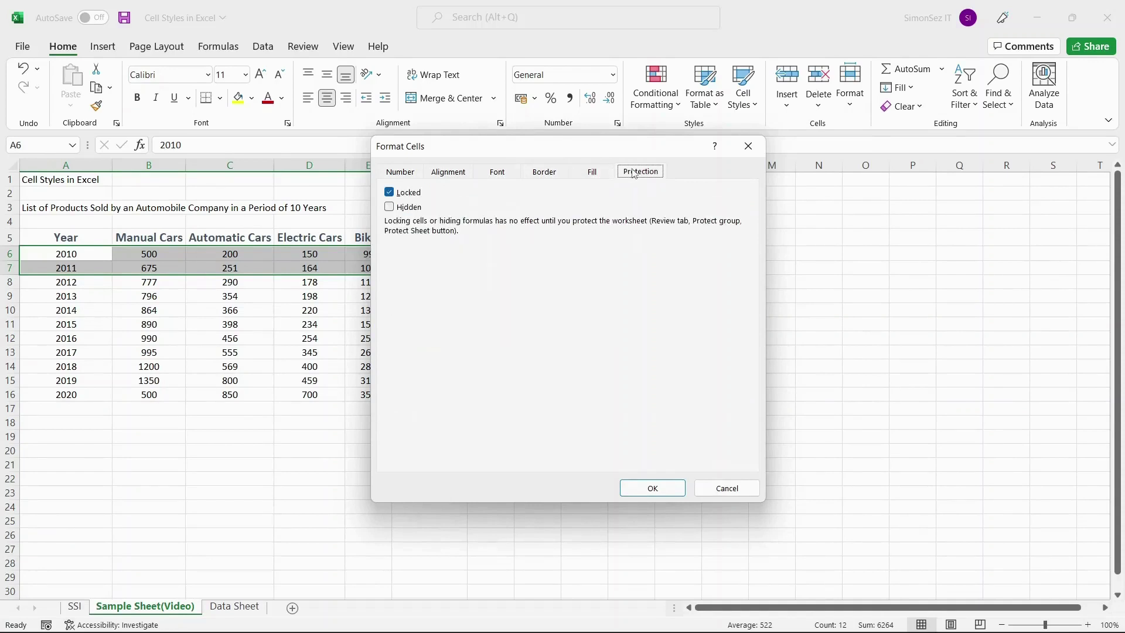
pyautogui.click(467, 176)
pyautogui.click(418, 172)
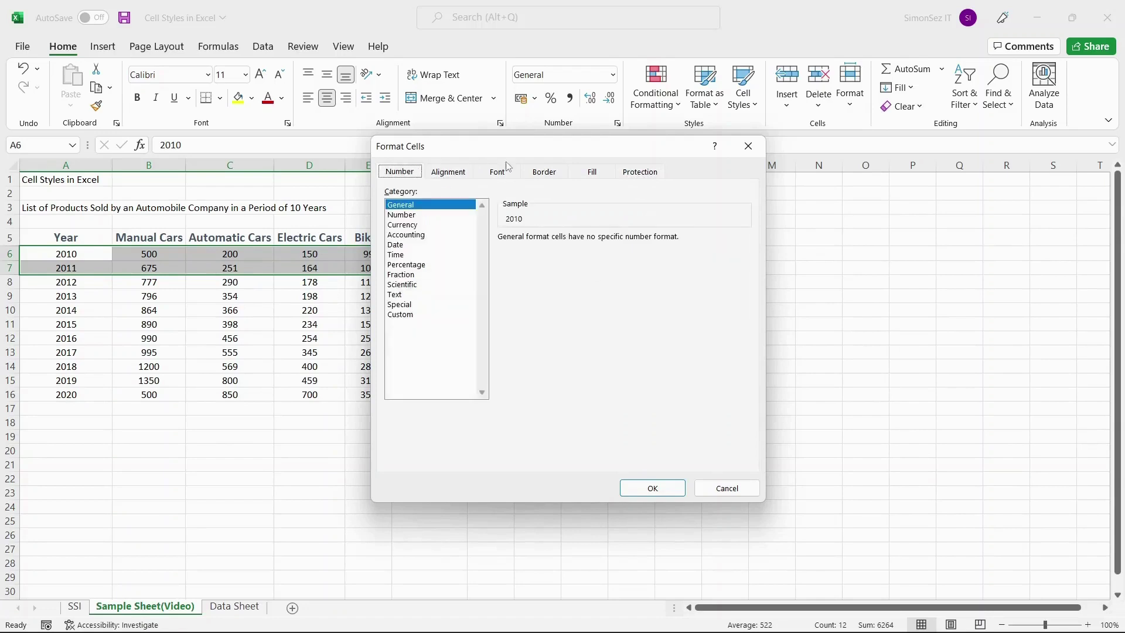
pyautogui.click(673, 487)
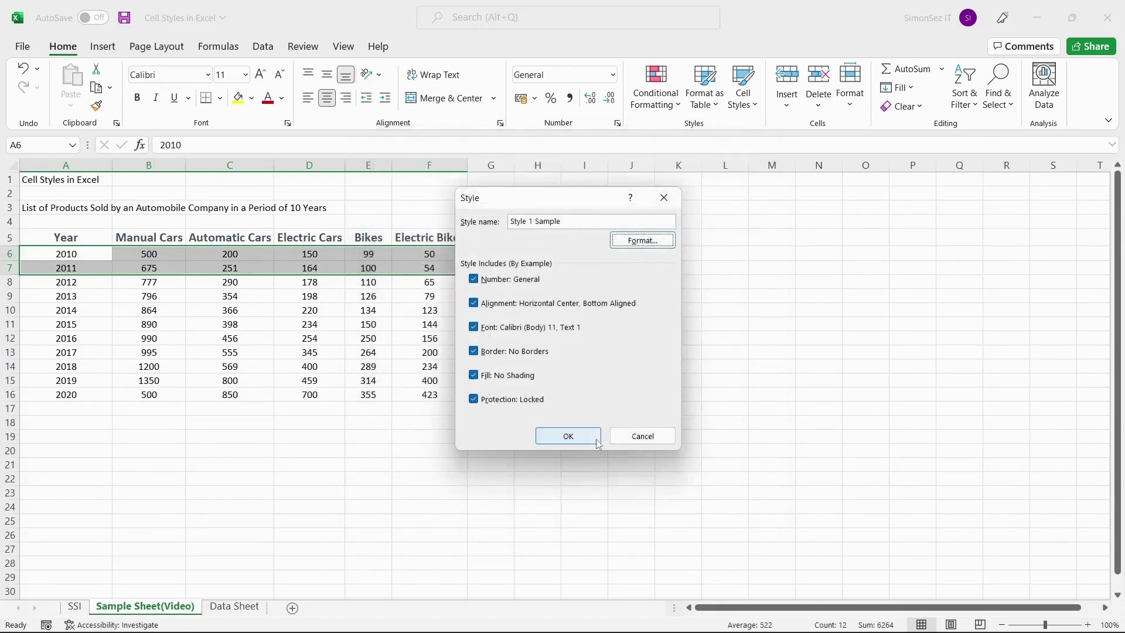
# Save Style 1 Sample, then apply the custom Style 1 SSI to the 2010–2011 rows.
pyautogui.click(568, 436)
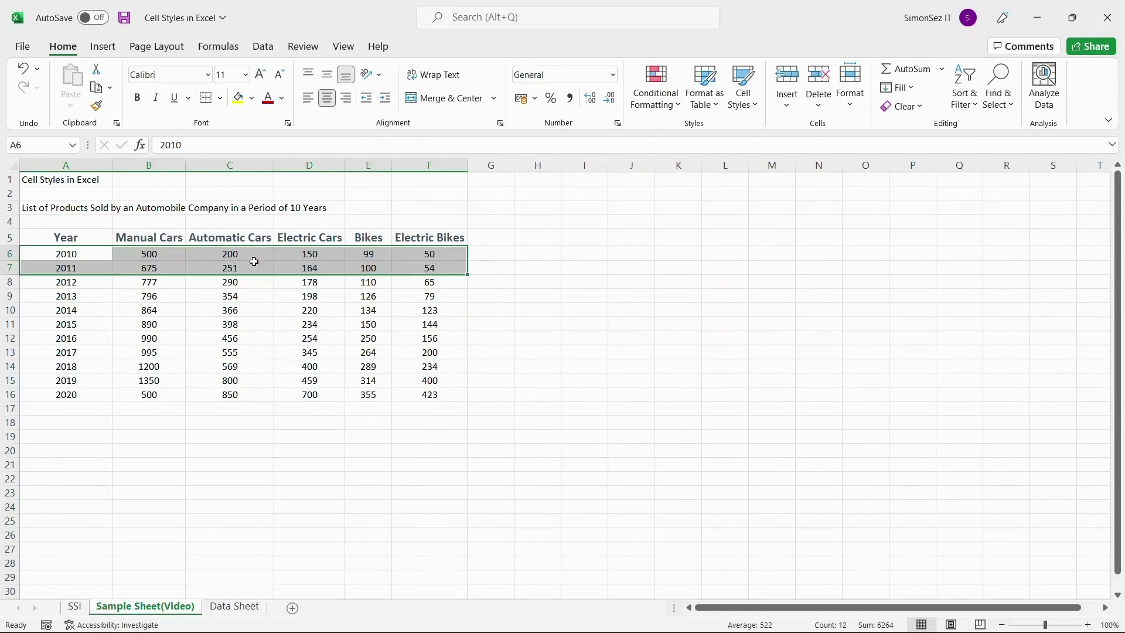
pyautogui.click(743, 94)
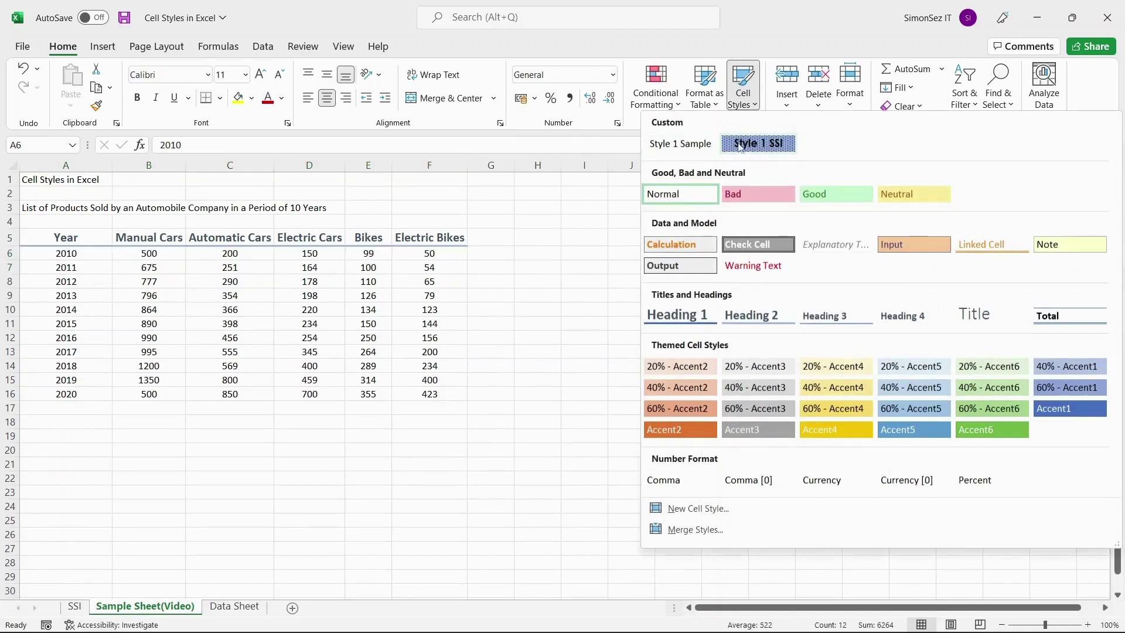
pyautogui.click(747, 143)
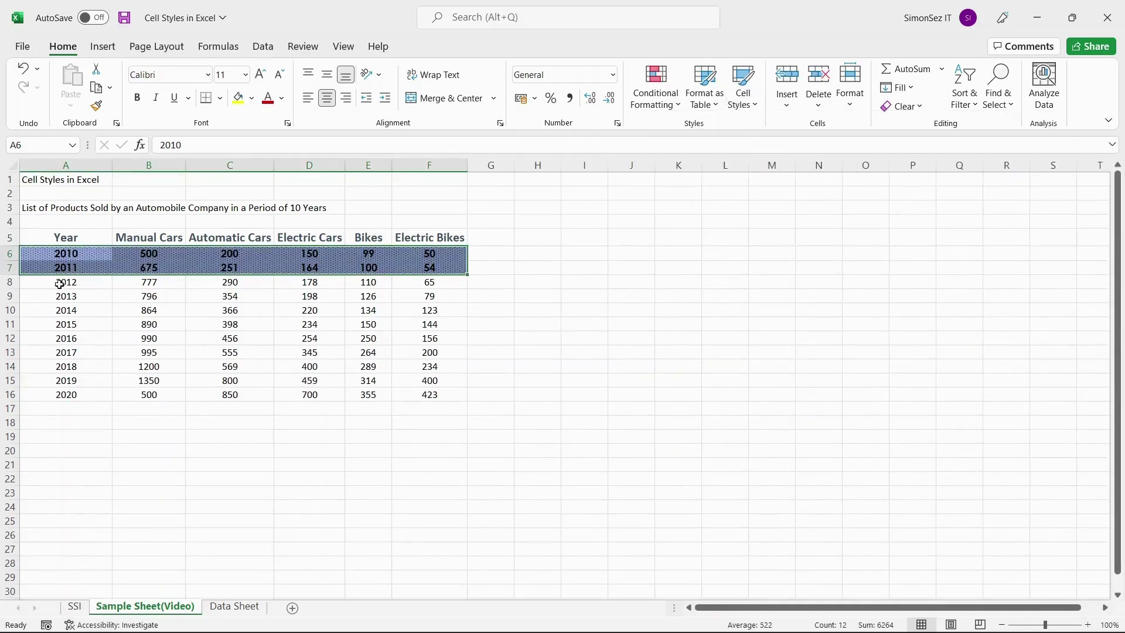
pyautogui.moveTo(59, 283); pyautogui.dragTo(409, 305)
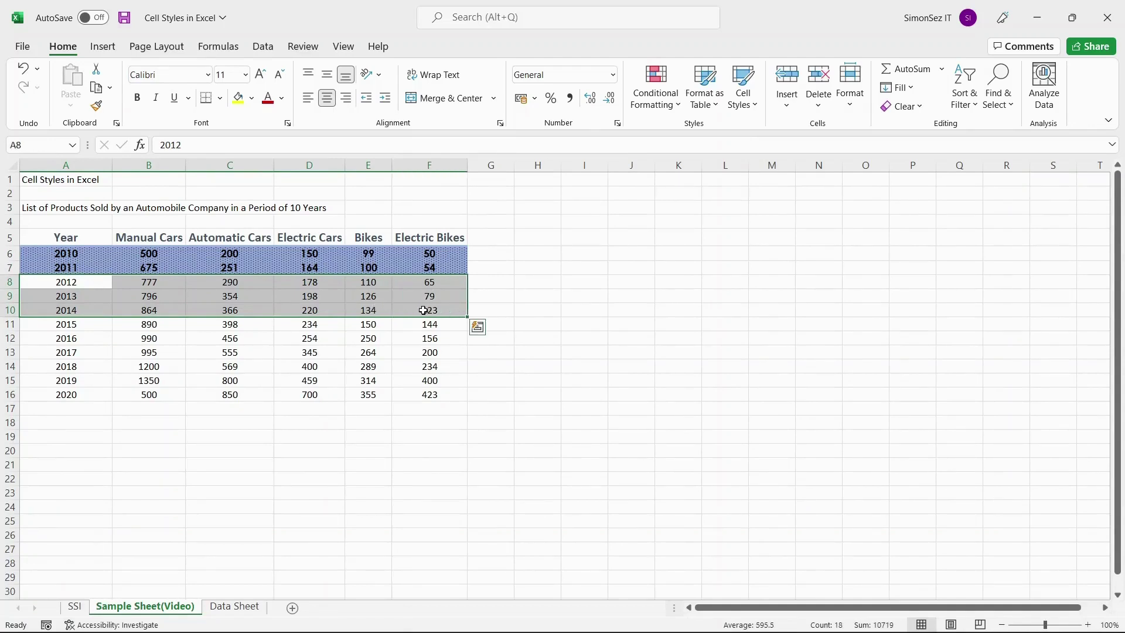
pyautogui.click(89, 282)
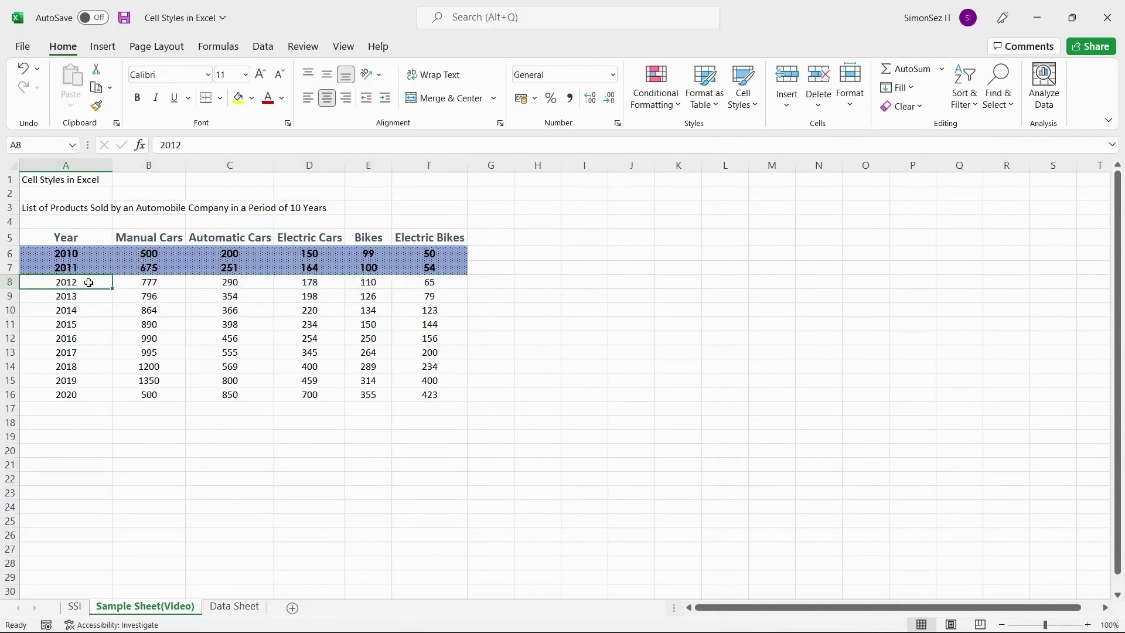
# For A8:C10, open the Check Cell style's settings and toggle Number and Alignment on and off.
pyautogui.moveTo(89, 283); pyautogui.dragTo(231, 309)
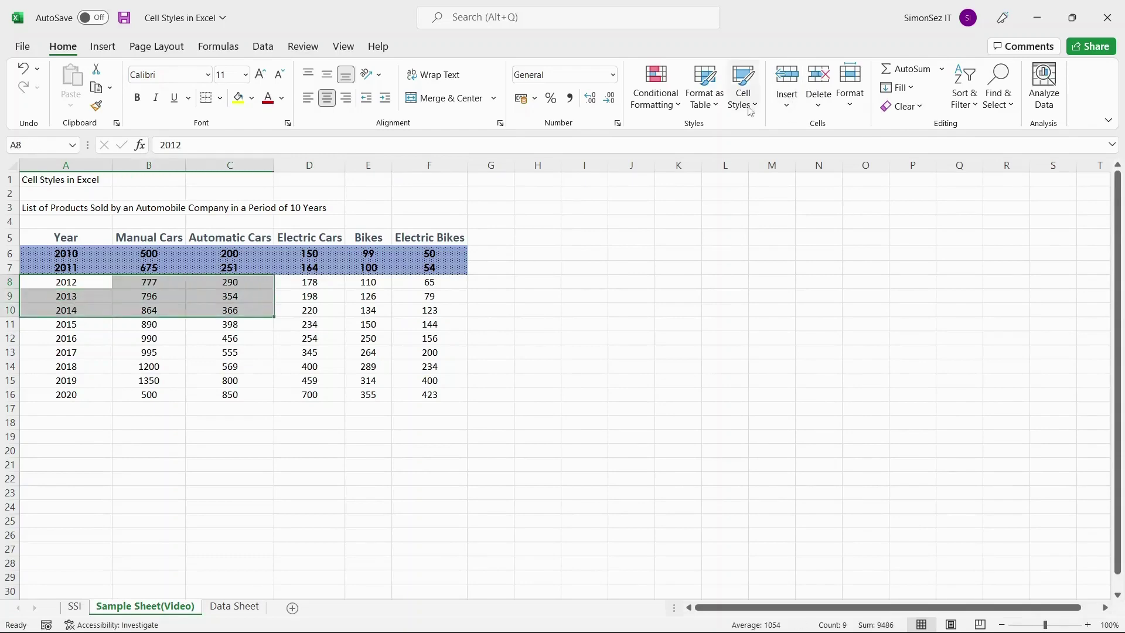
pyautogui.click(743, 98)
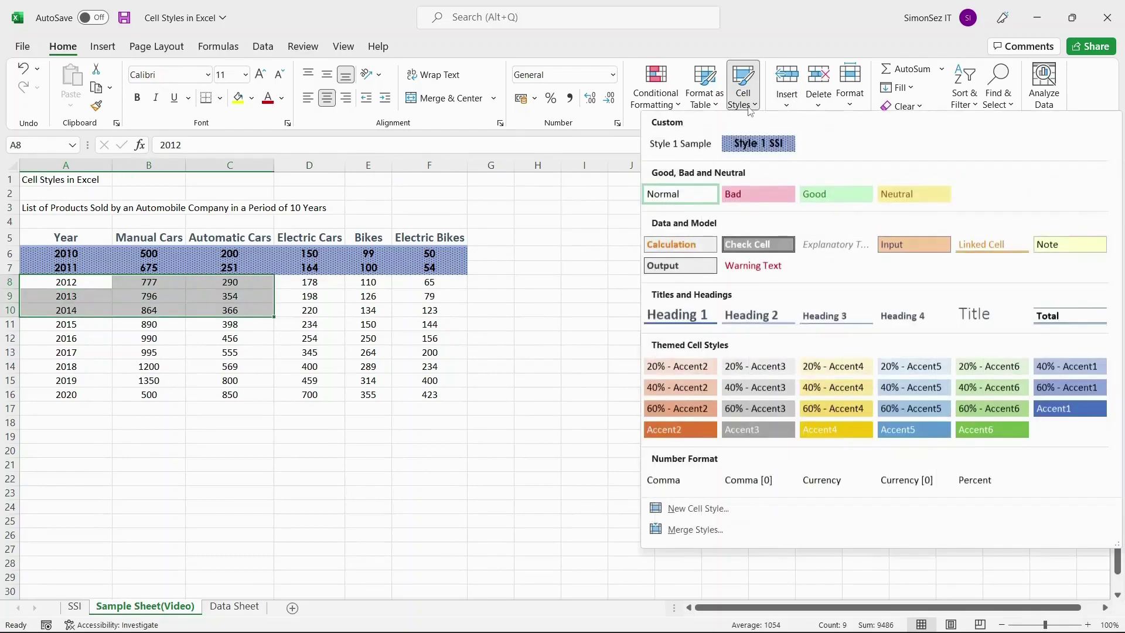
pyautogui.rightClick(760, 252)
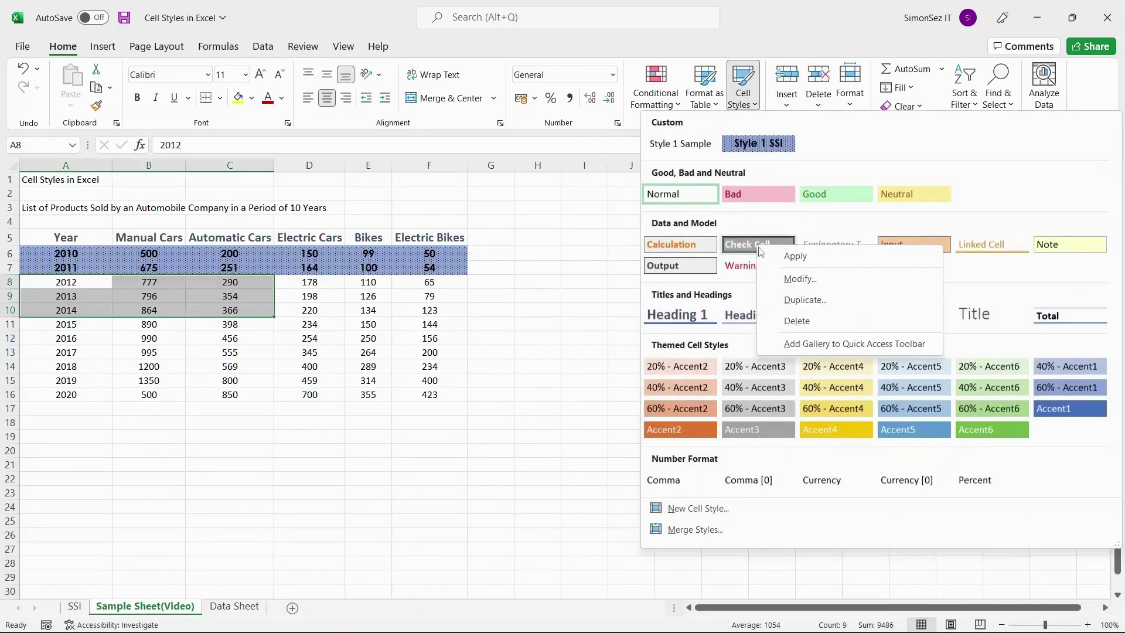
pyautogui.click(786, 281)
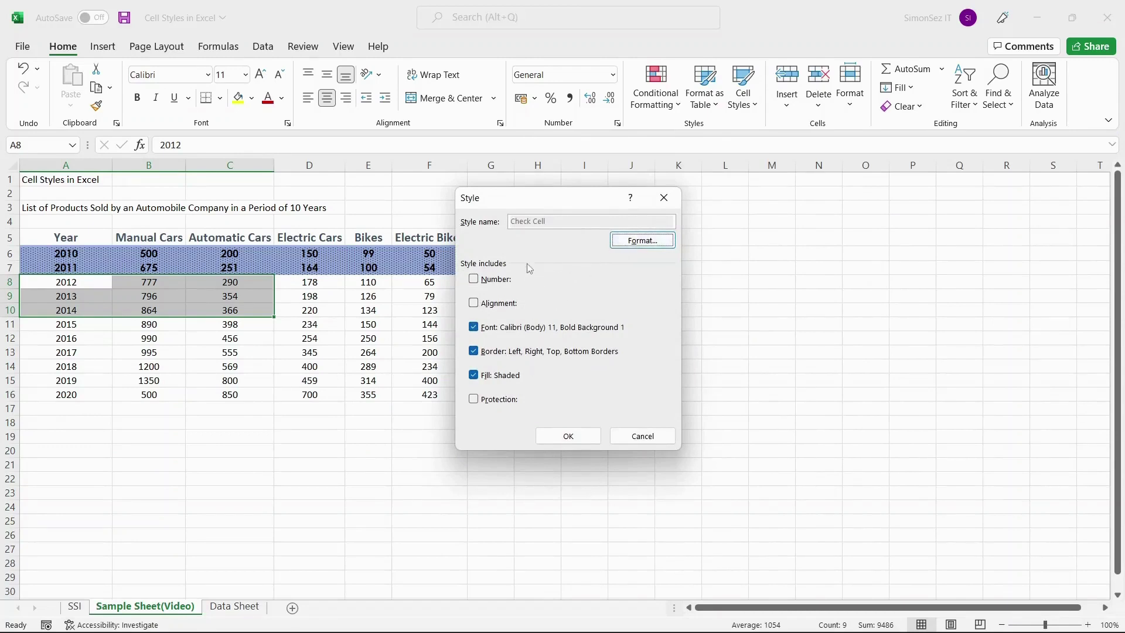
pyautogui.click(473, 281)
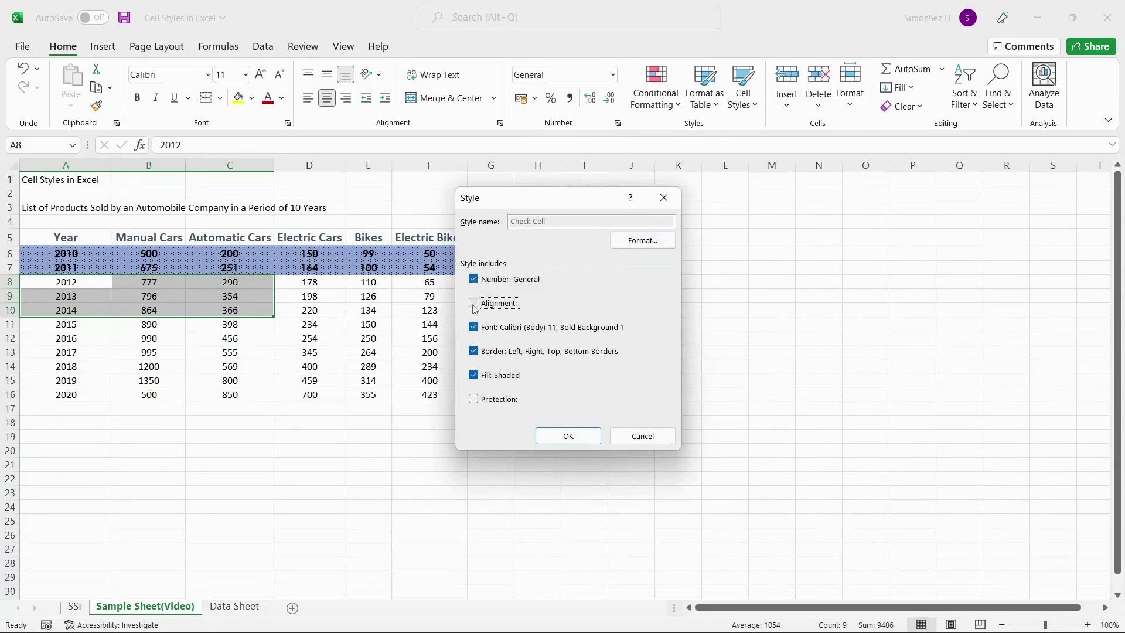
pyautogui.click(473, 303)
pyautogui.click(473, 303)
pyautogui.click(476, 280)
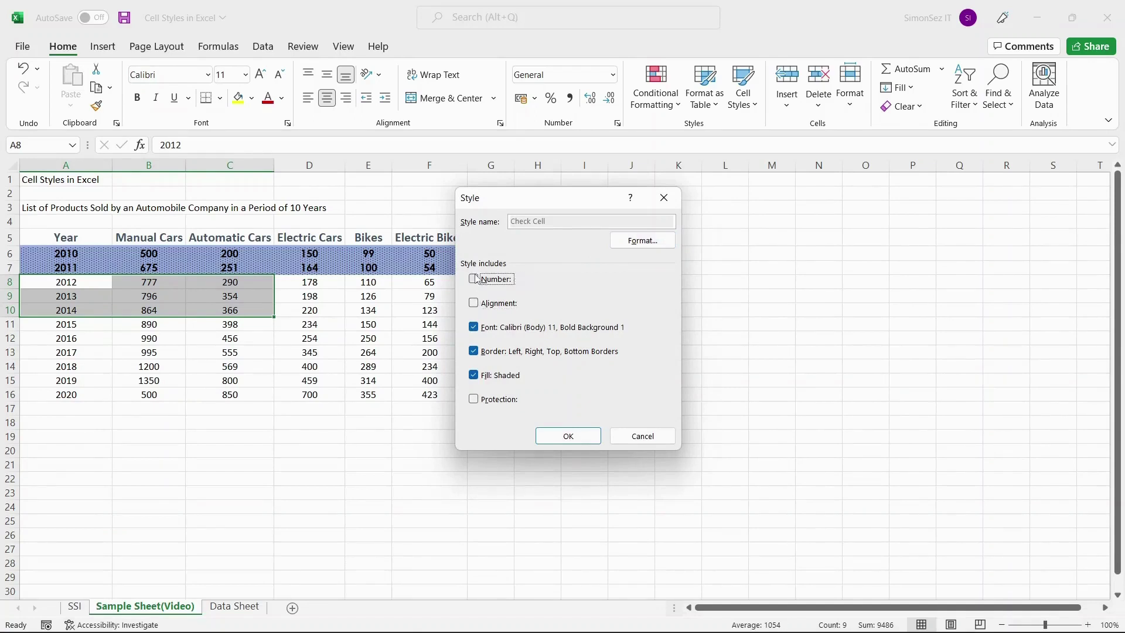
# Inspect Check Cell's alignment, font and border formatting, then close the Style dialog.
pyautogui.click(627, 247)
pyautogui.click(442, 174)
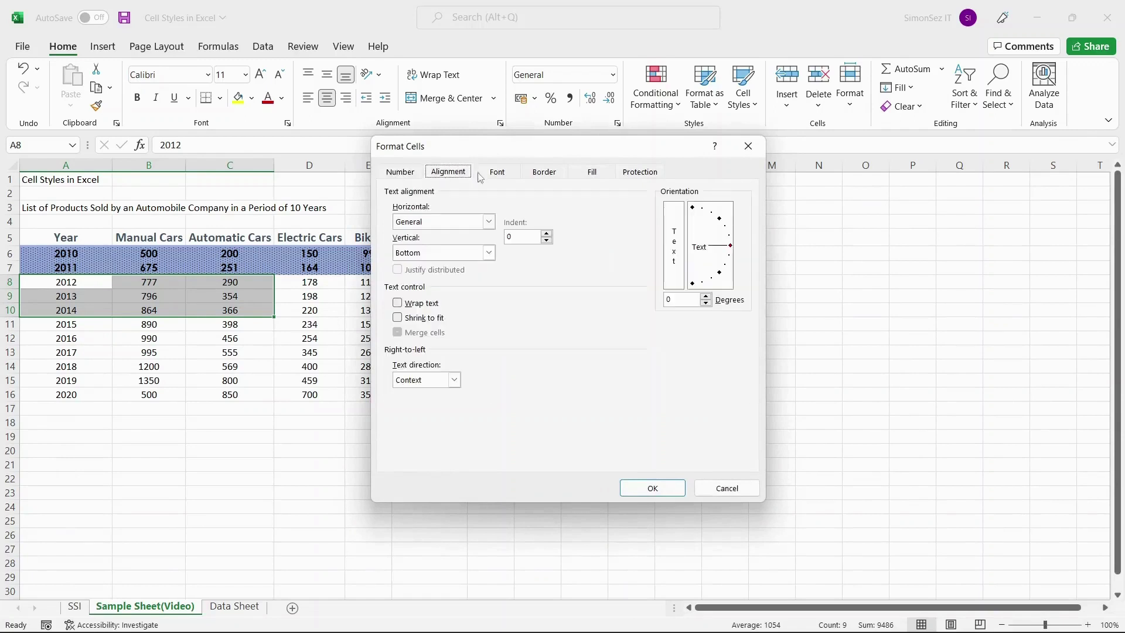
pyautogui.click(498, 174)
pyautogui.click(542, 175)
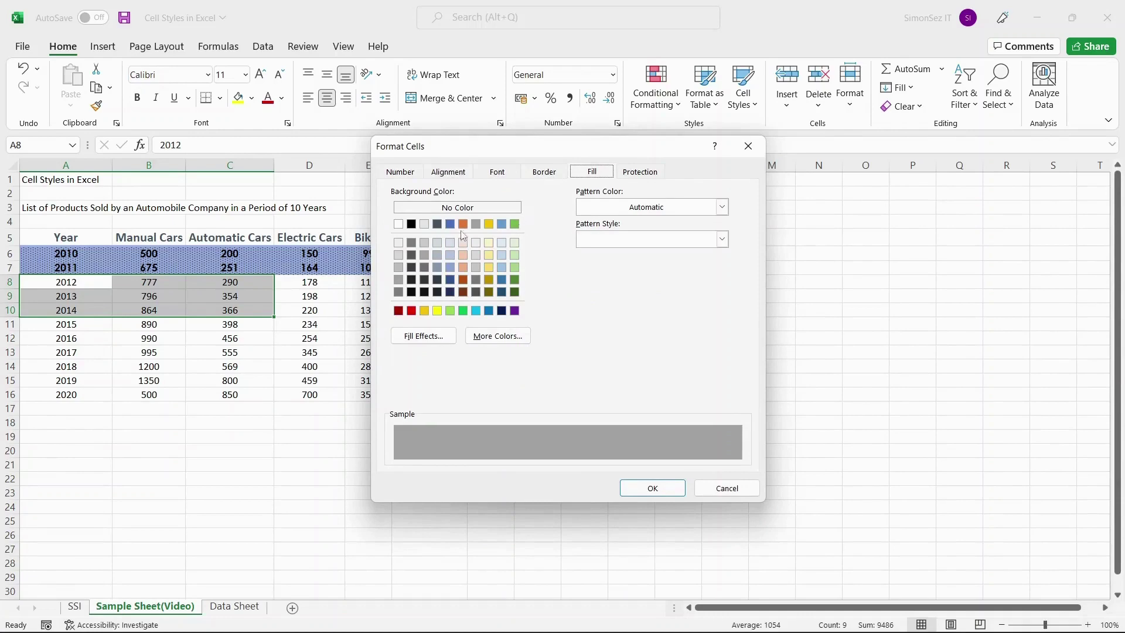
pyautogui.click(650, 487)
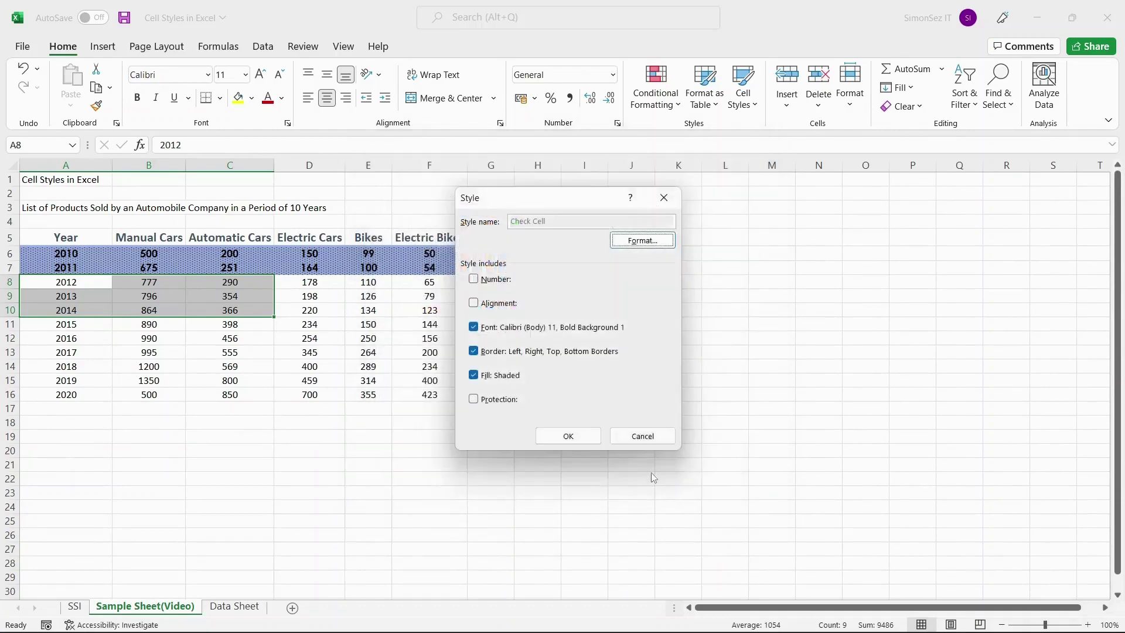
pyautogui.click(621, 439)
pyautogui.click(743, 88)
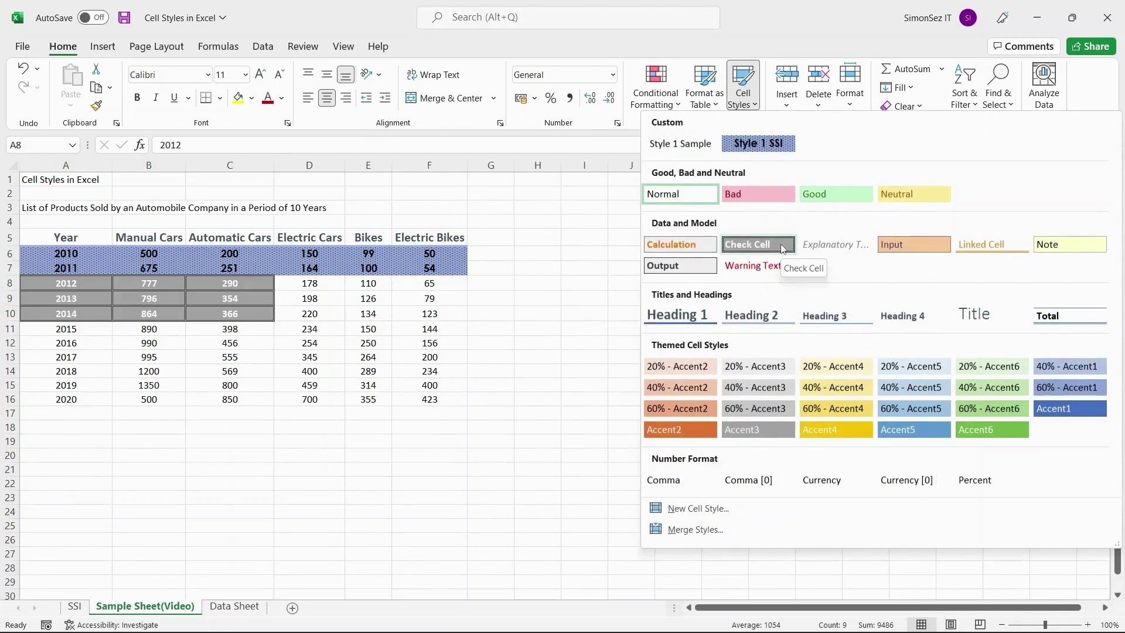
pyautogui.click(315, 319)
pyautogui.click(99, 331)
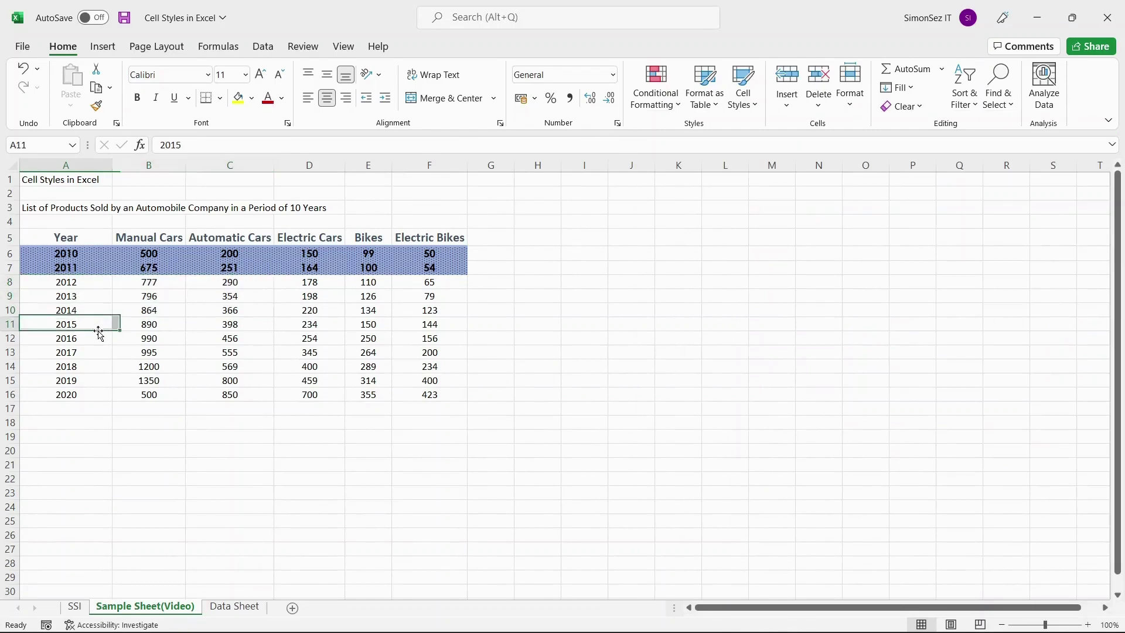
pyautogui.click(88, 284)
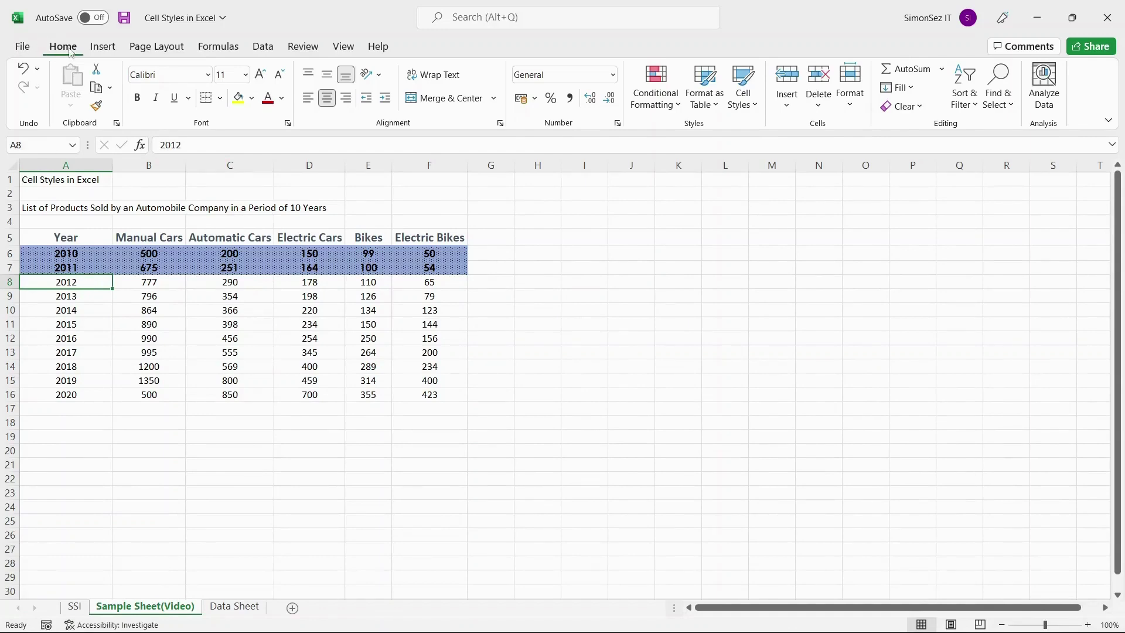
# Duplicate the 40% - Accent3 style, including Alignment and Border but not Protection.
pyautogui.click(753, 106)
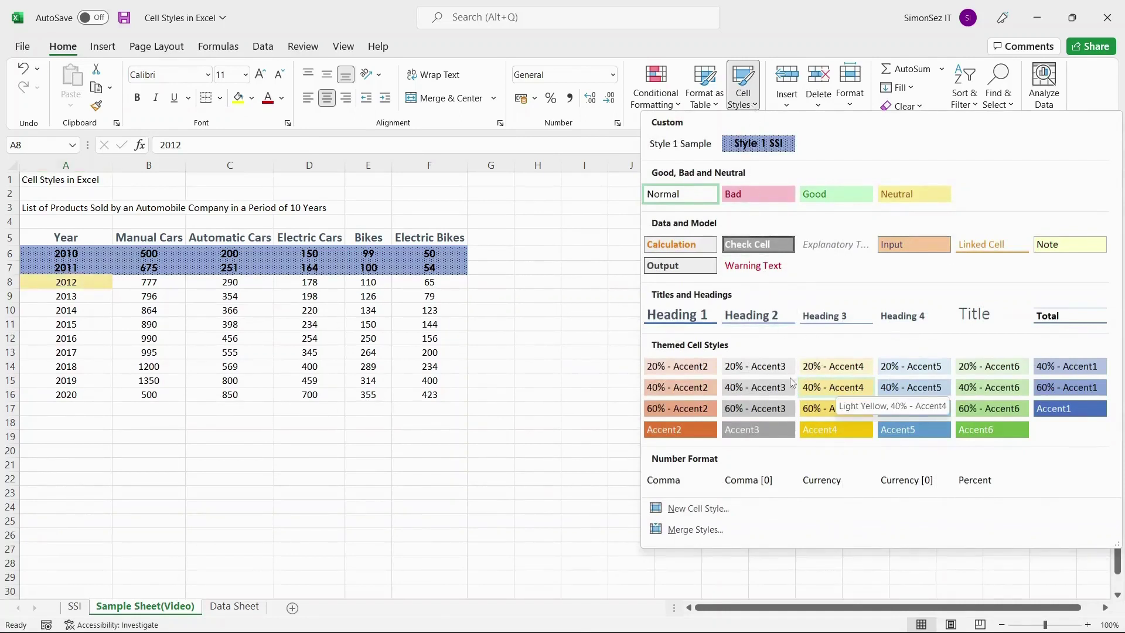
pyautogui.rightClick(776, 391)
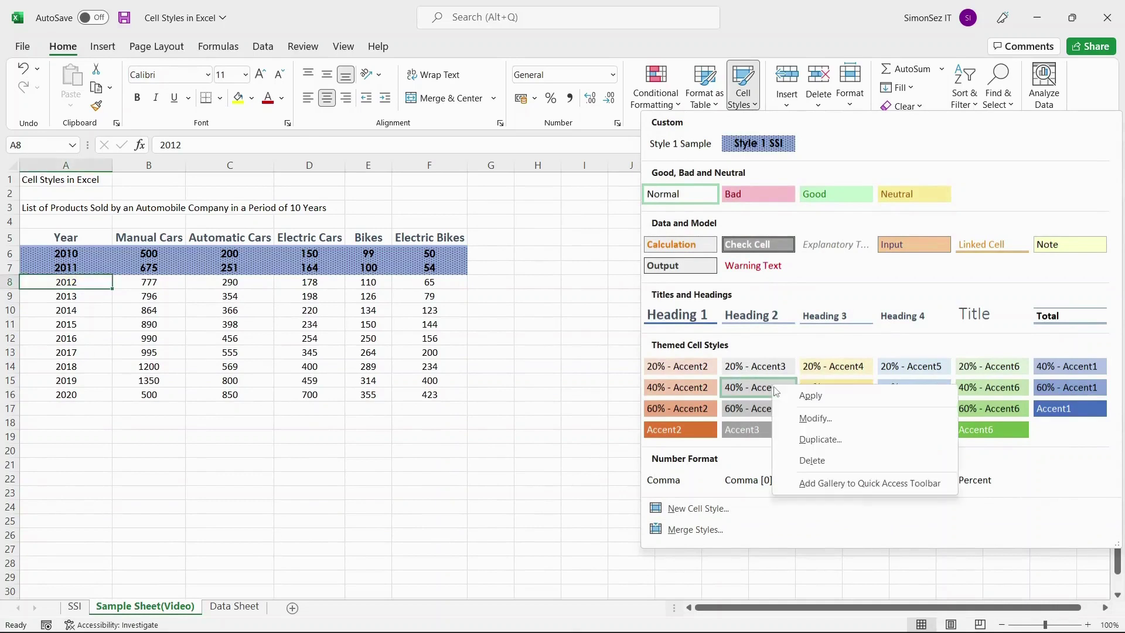
pyautogui.click(798, 440)
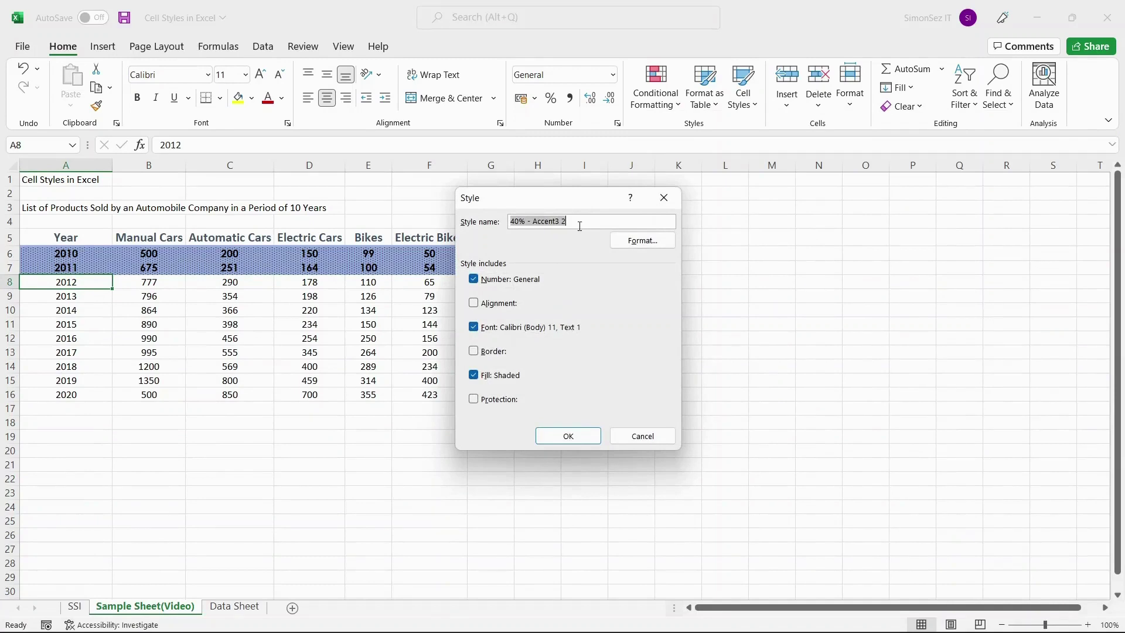
pyautogui.click(474, 303)
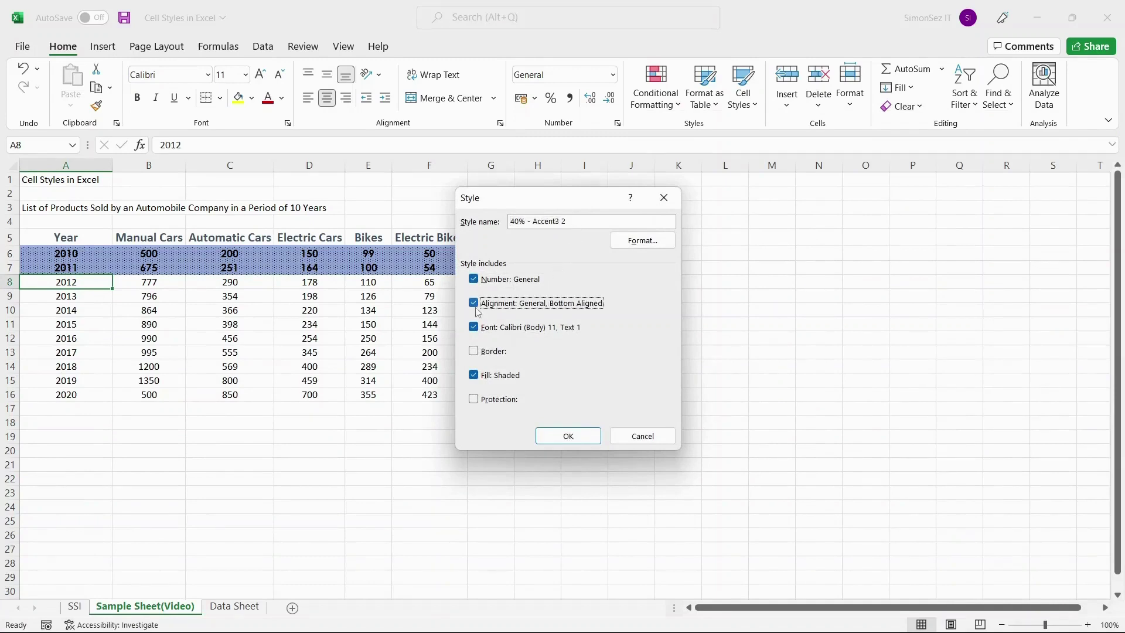
pyautogui.click(474, 351)
pyautogui.click(474, 399)
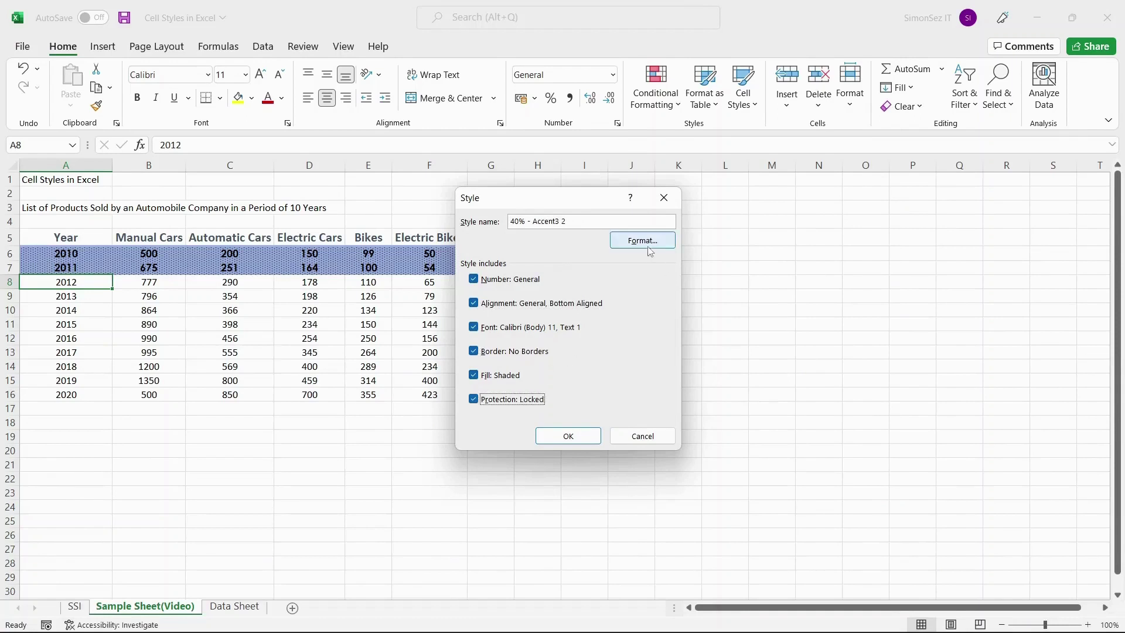
pyautogui.click(474, 399)
pyautogui.click(592, 436)
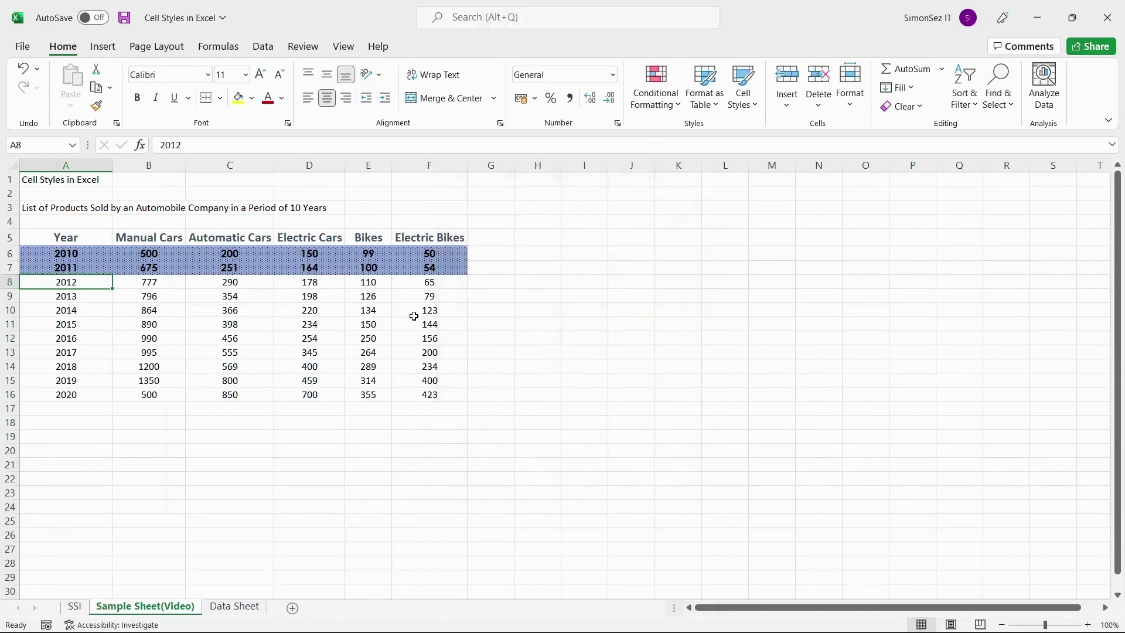
# Apply the new 40% - Accent3 2 style to the 2012 cell A8.
pyautogui.click(744, 94)
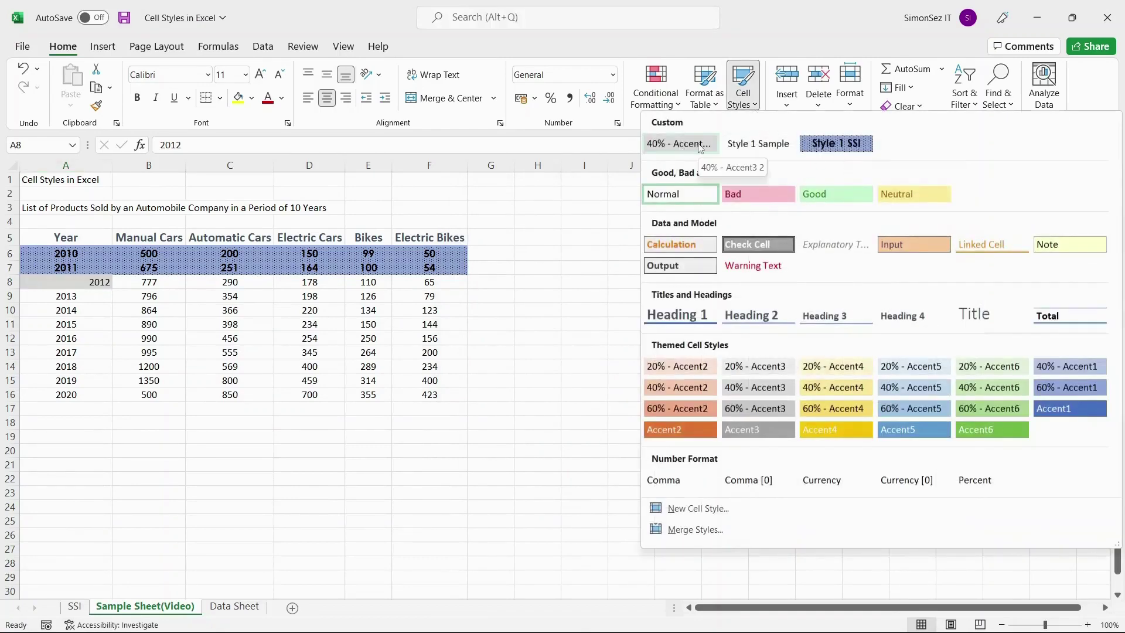
pyautogui.click(678, 144)
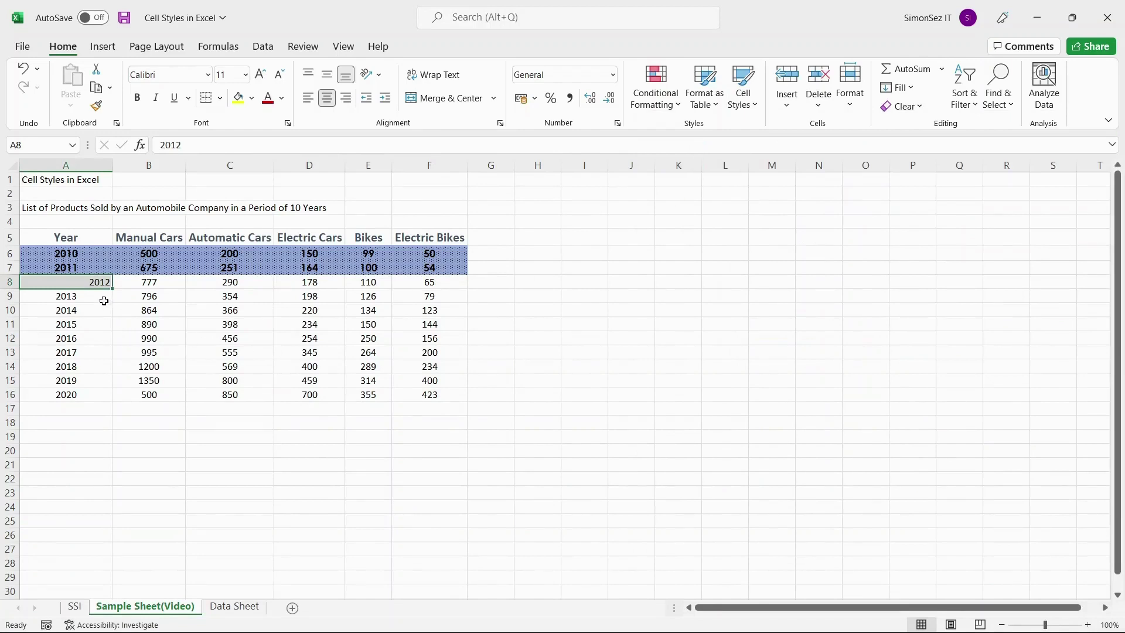
pyautogui.moveTo(104, 300); pyautogui.dragTo(420, 324)
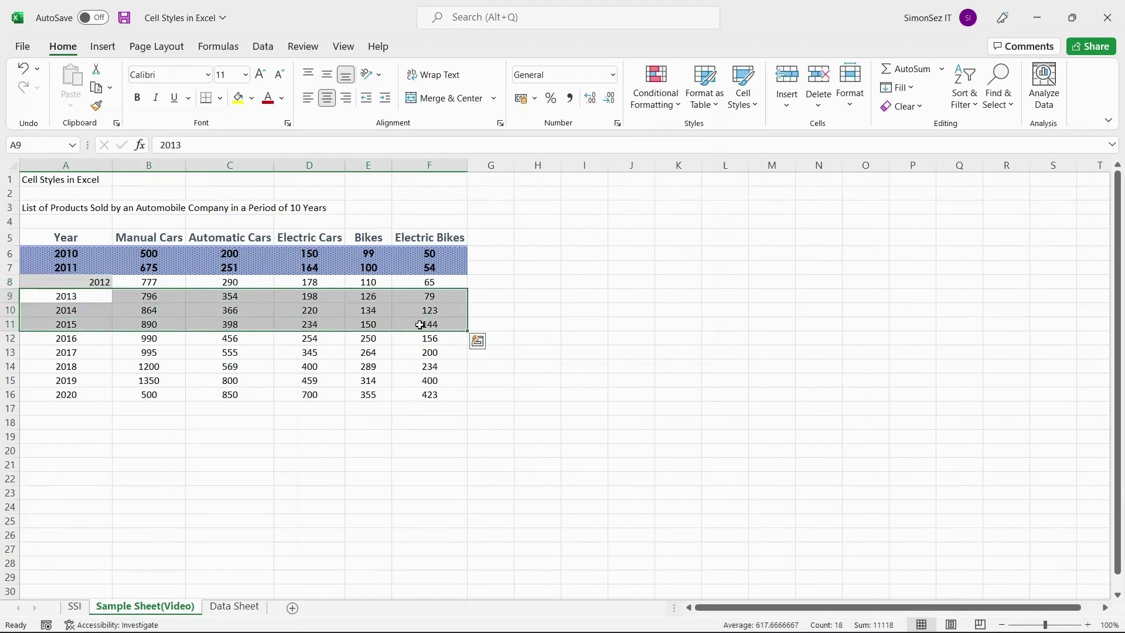
# Reset the 2010 and 2011 rows A6:F7 to the Normal cell style.
pyautogui.click(45, 284)
pyautogui.moveTo(46, 250); pyautogui.dragTo(453, 273)
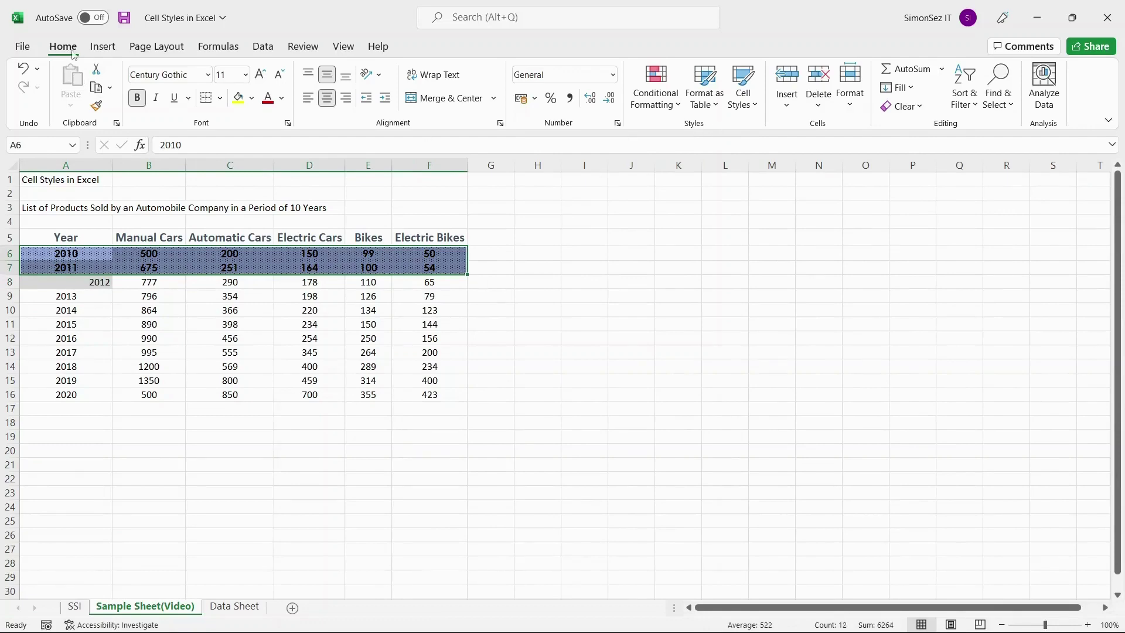
pyautogui.click(756, 105)
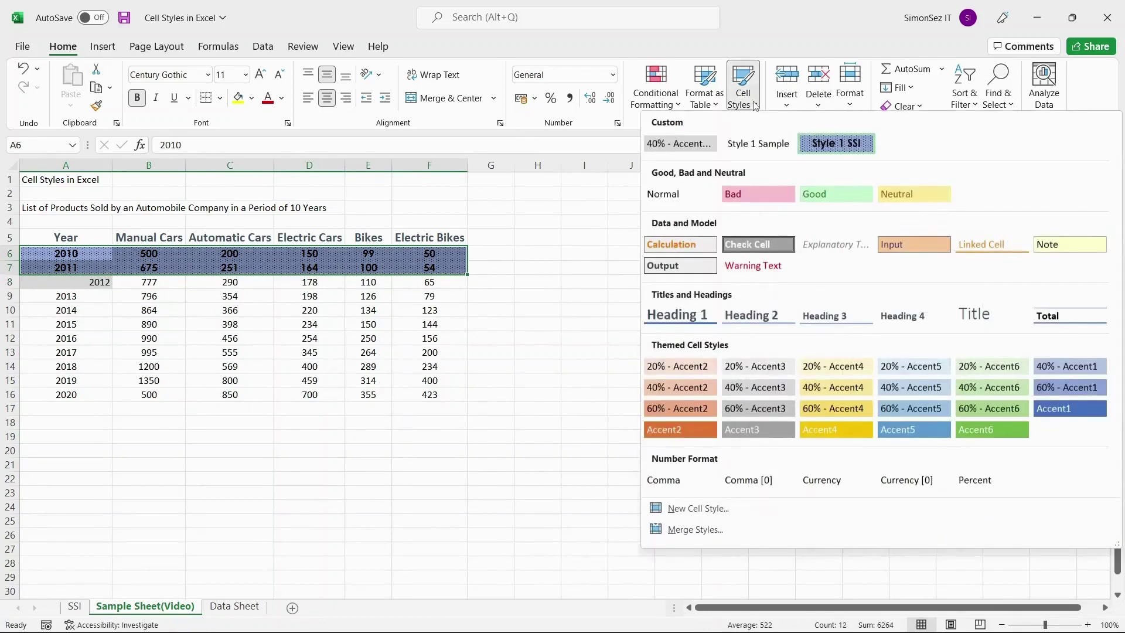
pyautogui.click(687, 194)
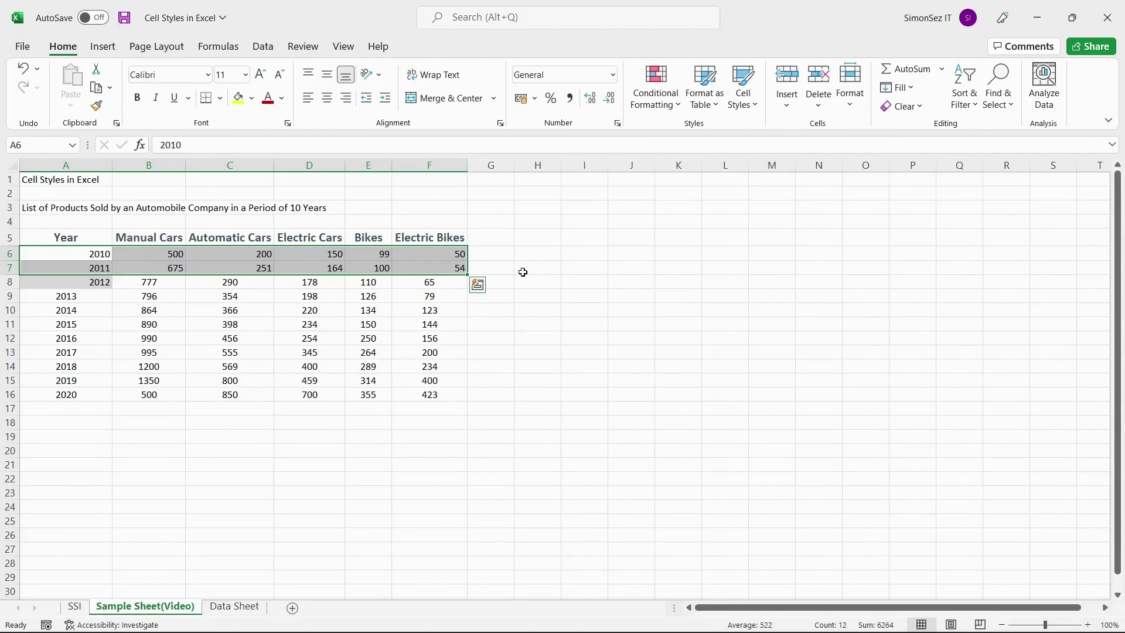
pyautogui.click(522, 272)
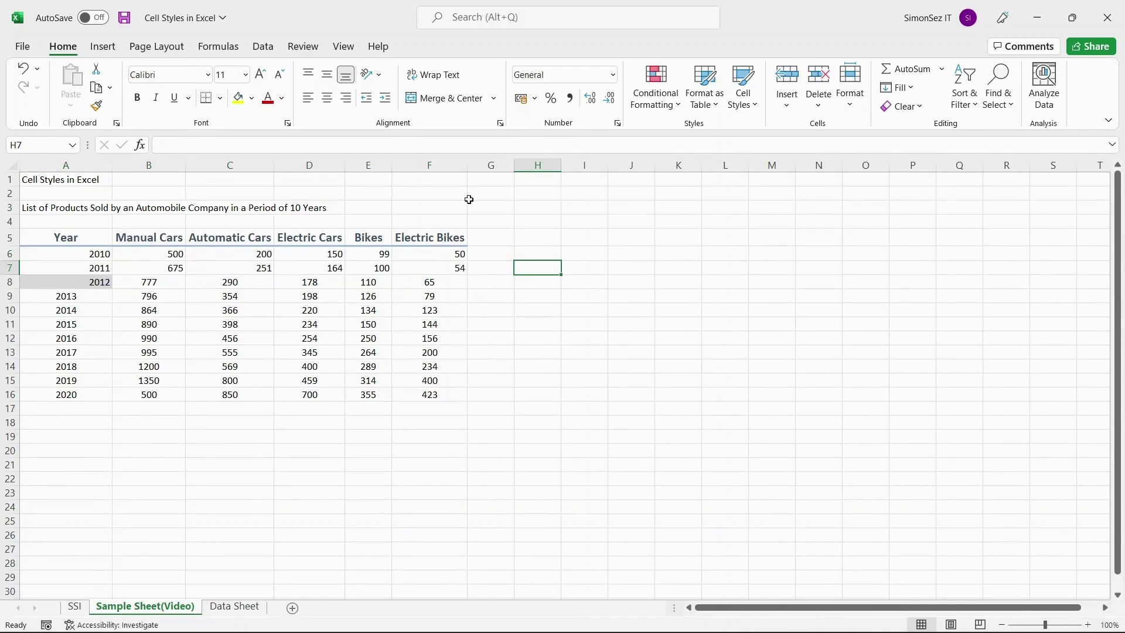
# Delete the Style 1 Sample custom style and confirm it is gone from Cell Styles.
pyautogui.click(751, 105)
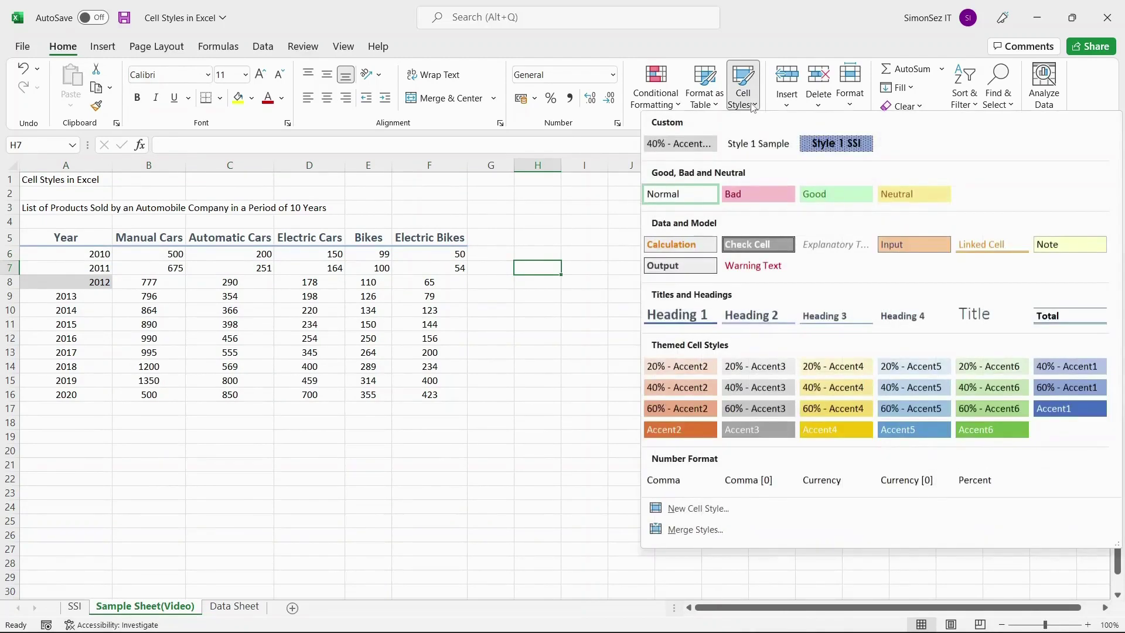
pyautogui.rightClick(790, 147)
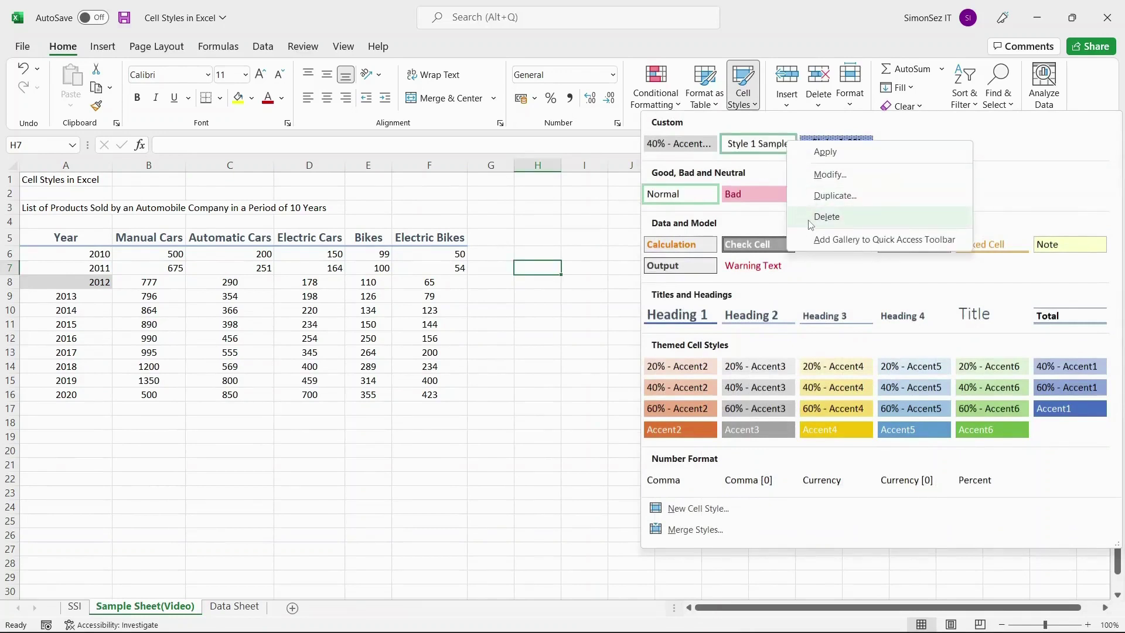
pyautogui.click(826, 216)
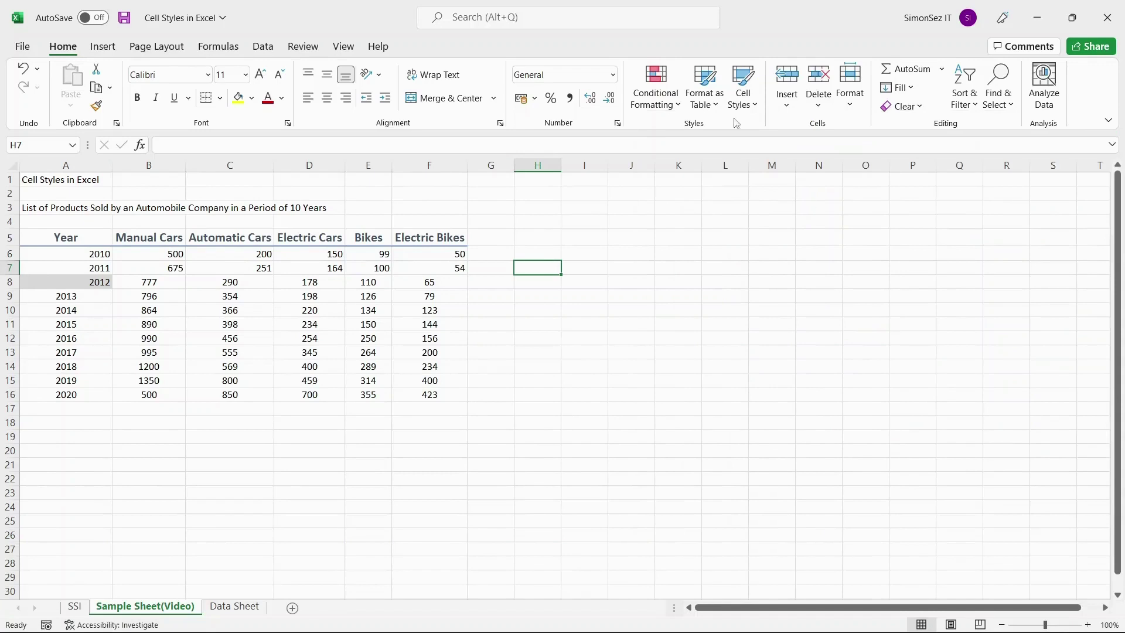
pyautogui.click(748, 107)
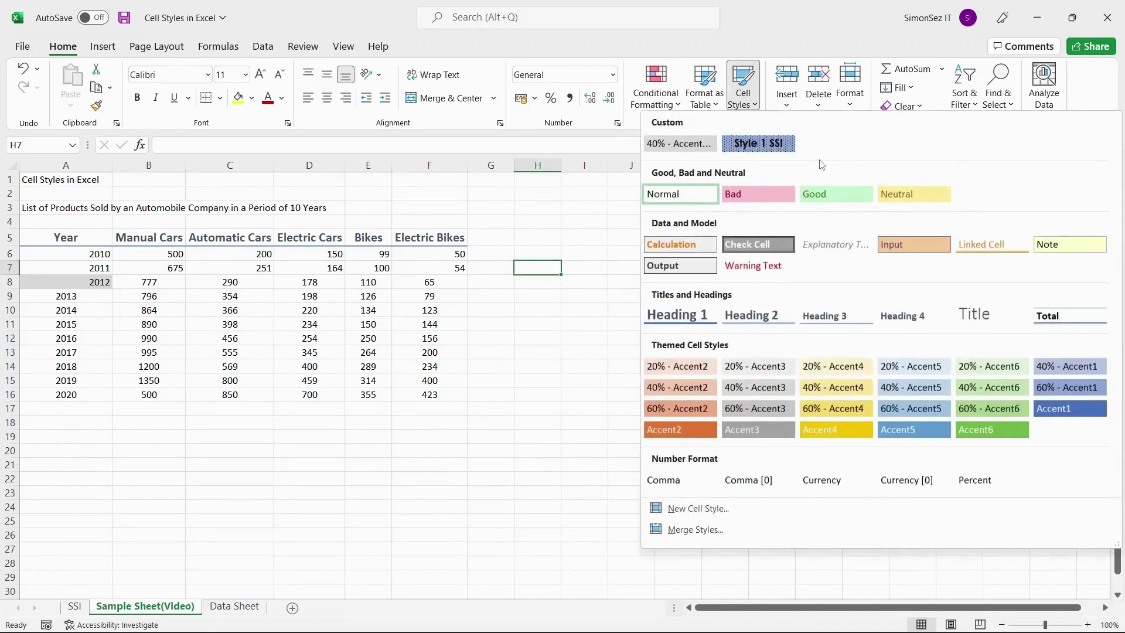
# Dismiss the Cell Styles gallery to show the restyled sales table.
pyautogui.click(520, 243)
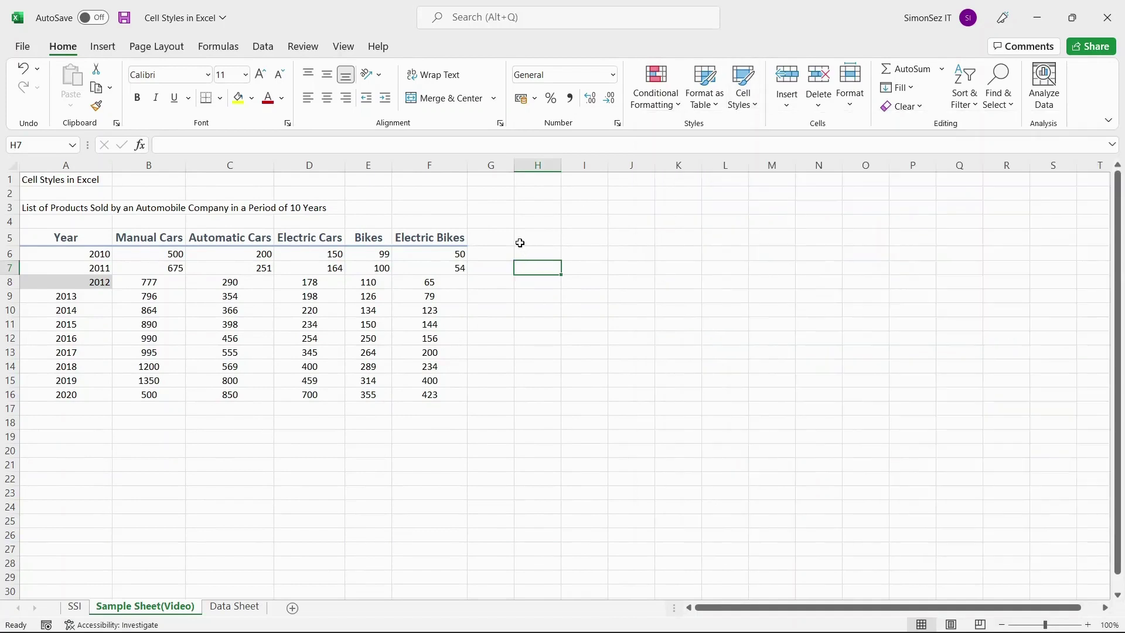